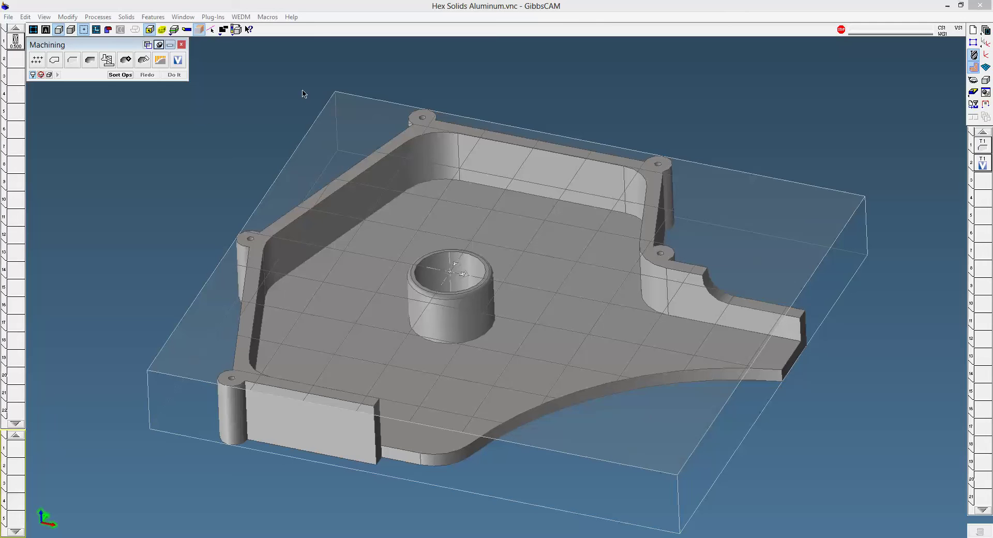
- Review the cut times of the two roughing operations in the Operation Summary, and close it
click(188, 19)
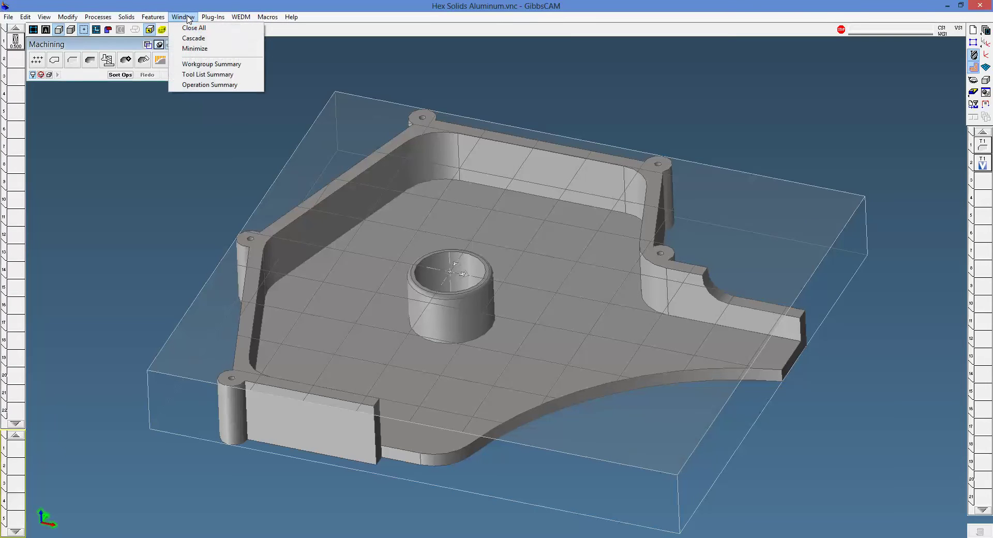
click(207, 85)
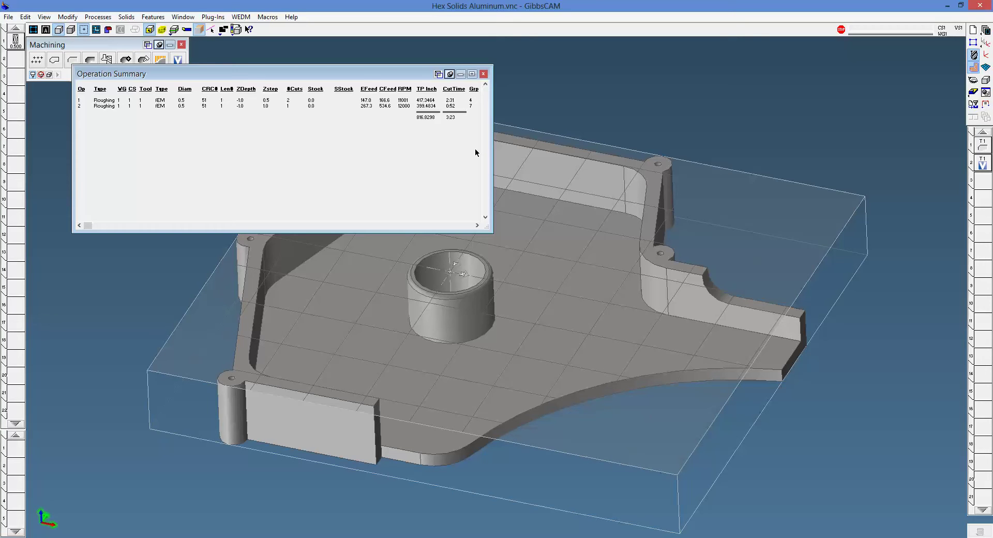
click(484, 74)
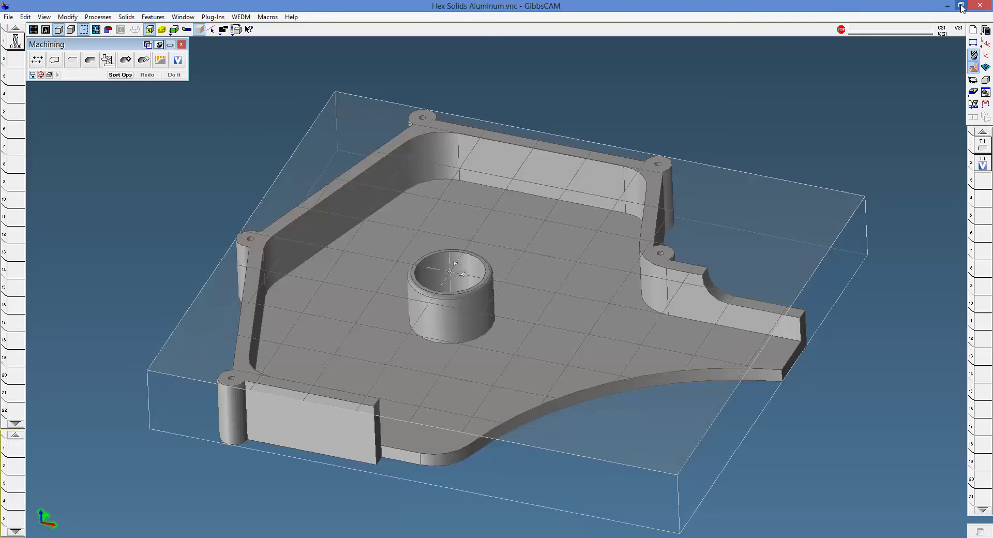
- Reduce the GibbsCAM window to reveal the Milling Advisor and inspect its toolpath types, keeping VoluMill
click(962, 6)
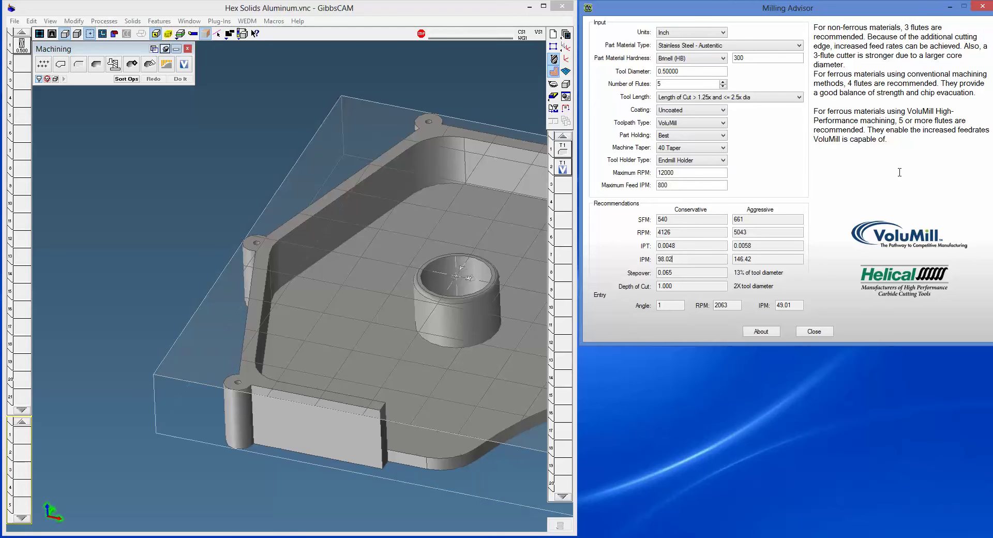
click(723, 123)
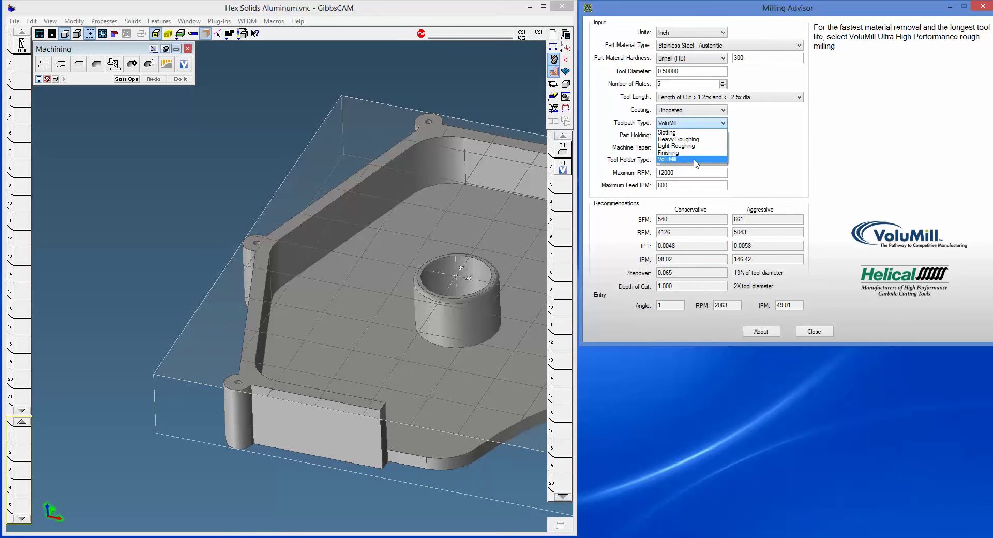
click(684, 159)
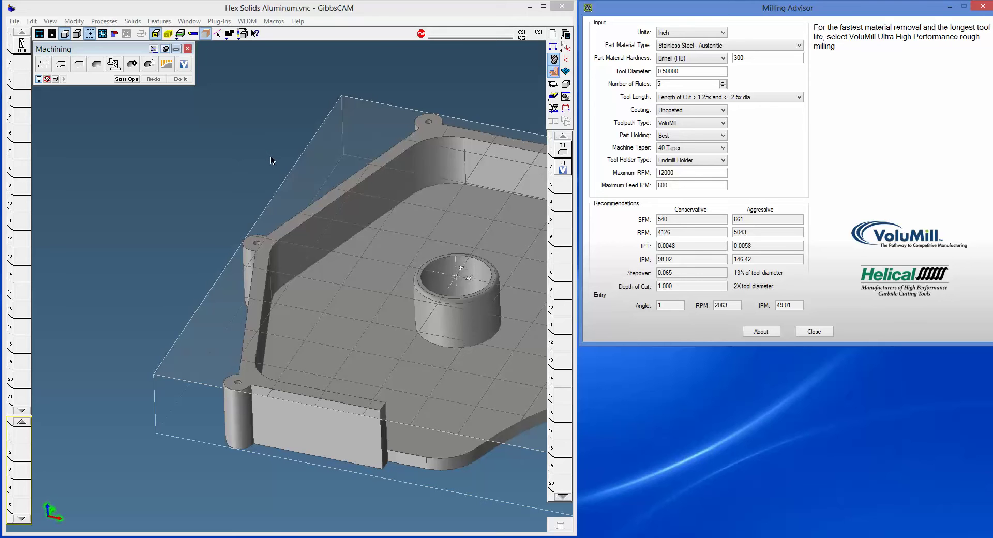
- Open the first roughing process and set the Milling Advisor to Heavy Roughing in Low silicon Aluminum, Brass, Copper
double_click(567, 153)
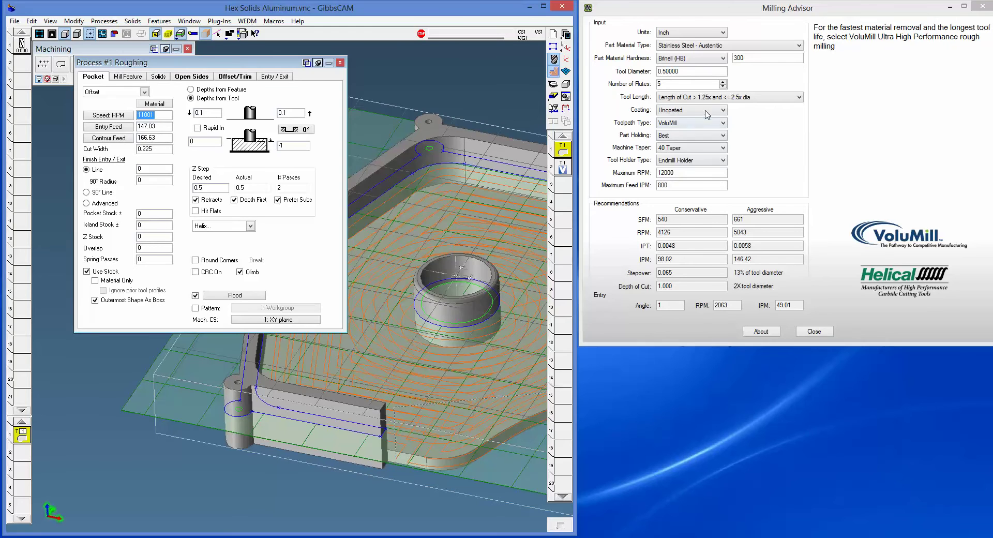
click(721, 122)
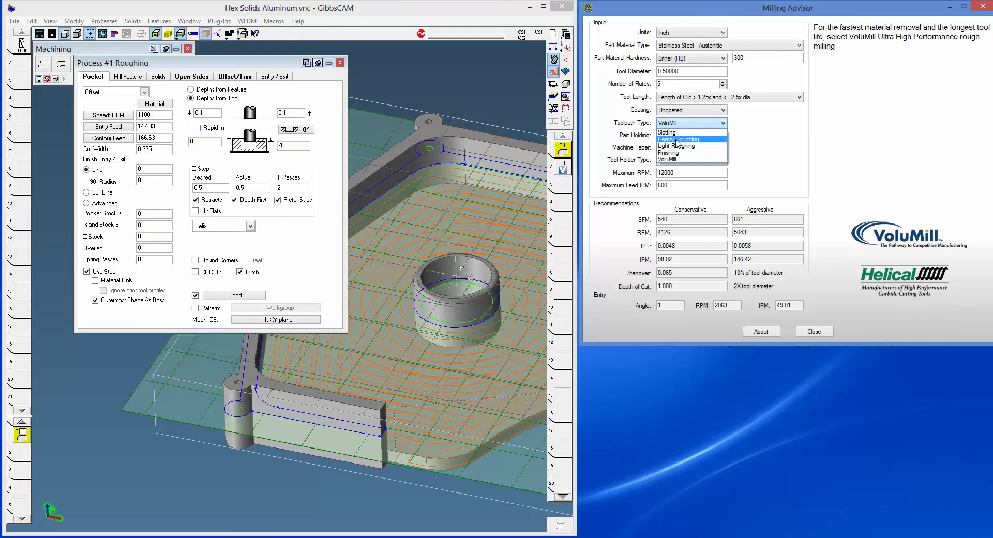
click(678, 132)
click(738, 48)
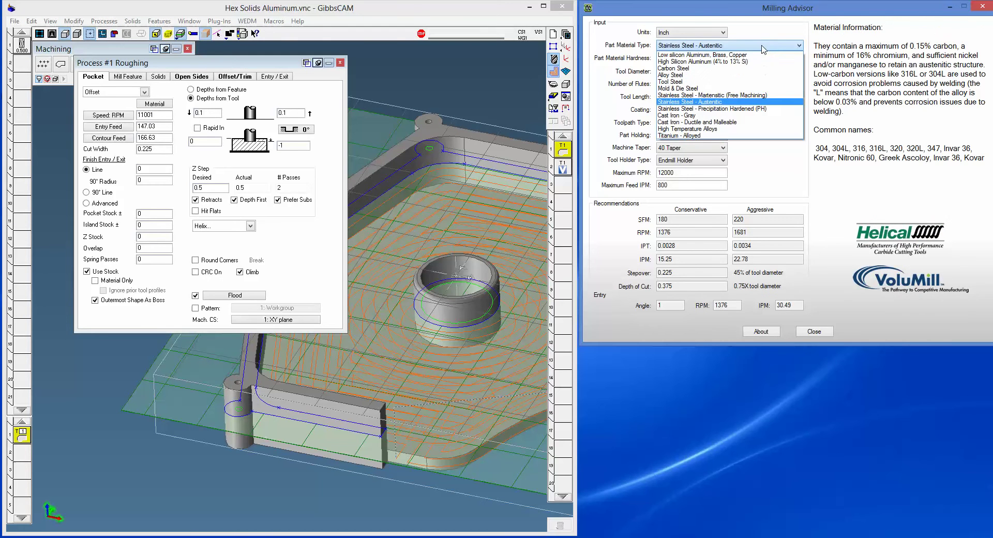
click(717, 55)
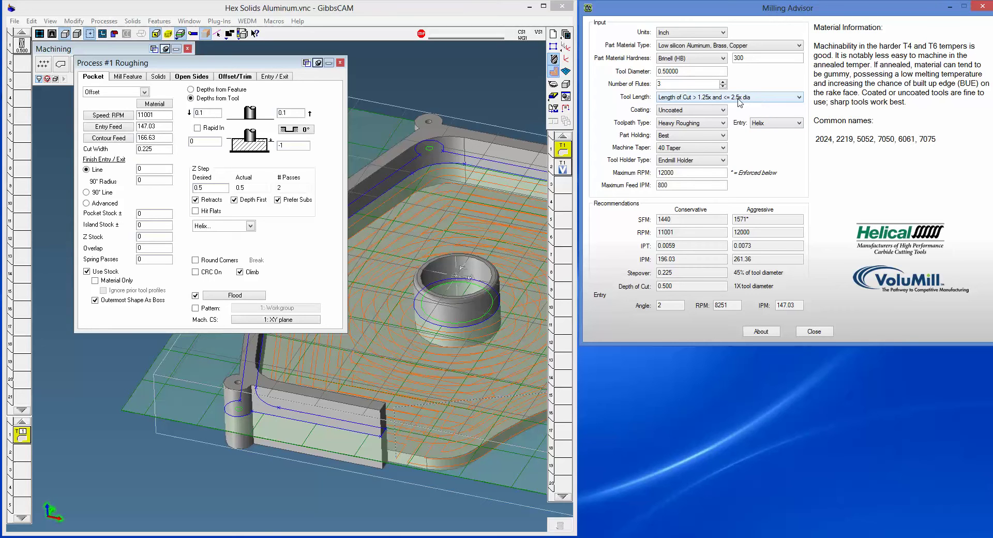
- Check the advisor's coating and 12000 maximum RPM settings, and enter 800 as the maximum feed IPM
click(716, 111)
click(696, 123)
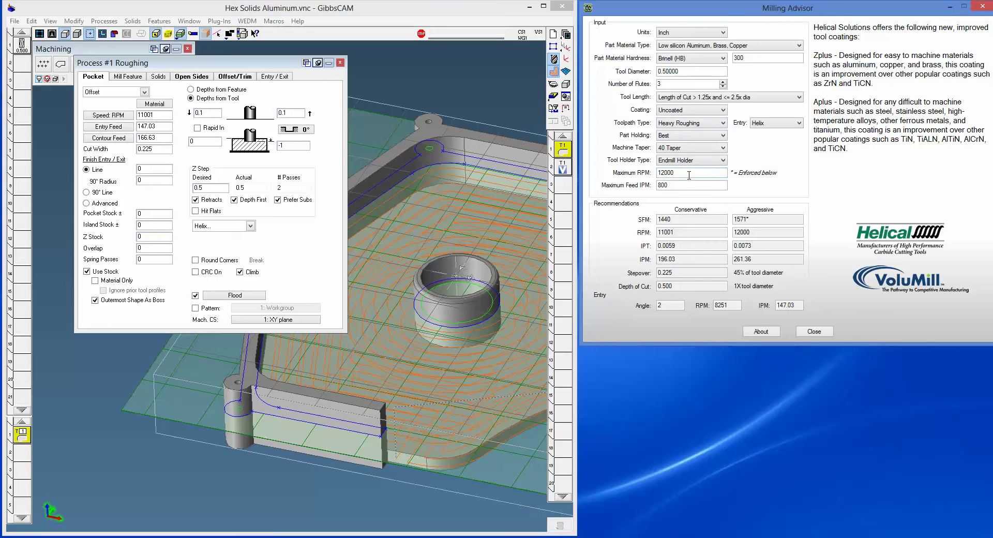
click(681, 173)
double_click(680, 173)
click(681, 173)
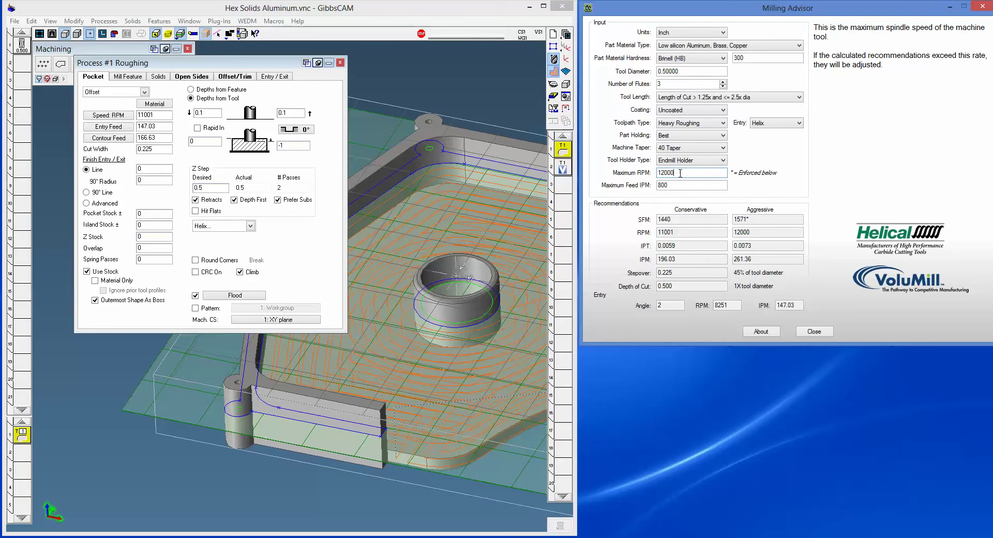
double_click(665, 175)
double_click(668, 185)
key(BackSpace)
text(800)
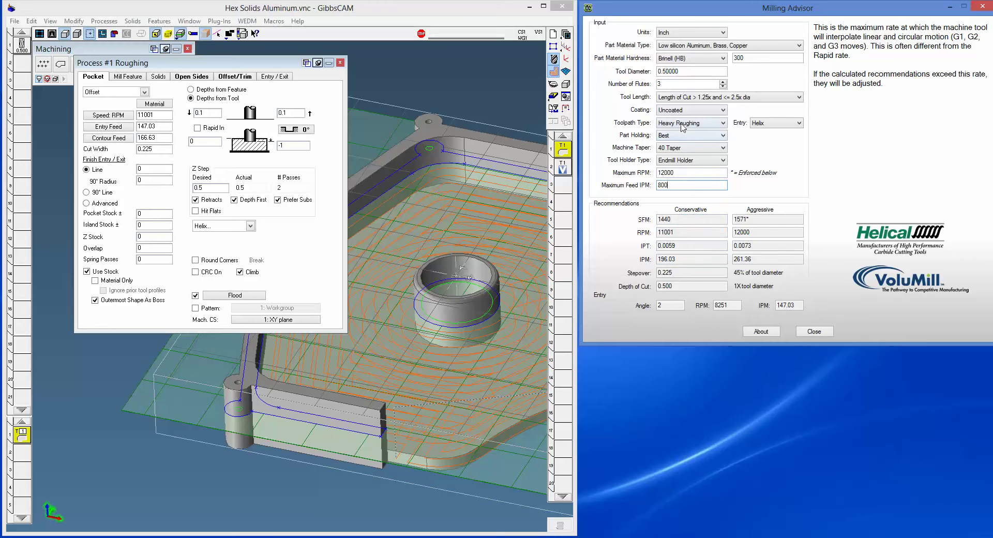
- Compare the advisor's conservative RPM with the roughing process's spindle speed, and close the process
double_click(676, 230)
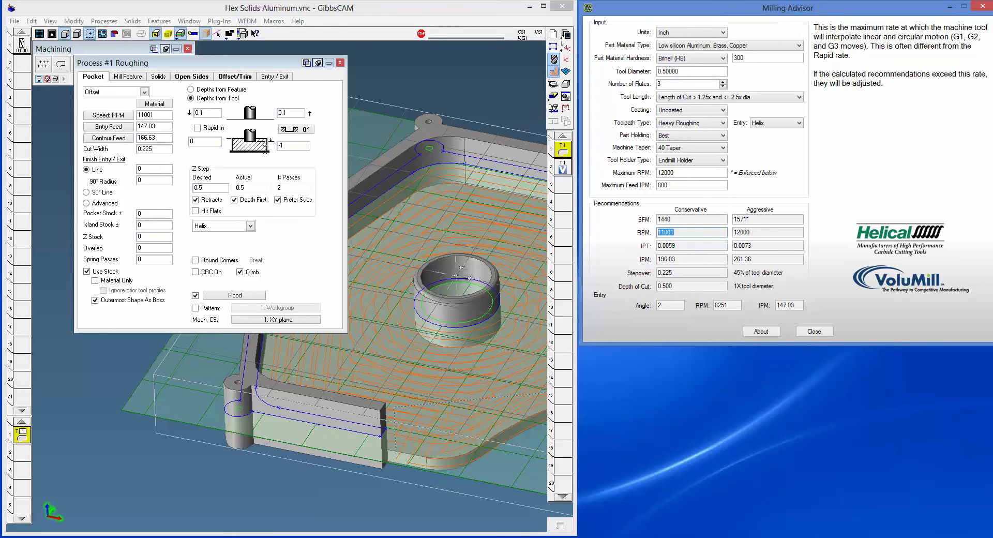
click(341, 63)
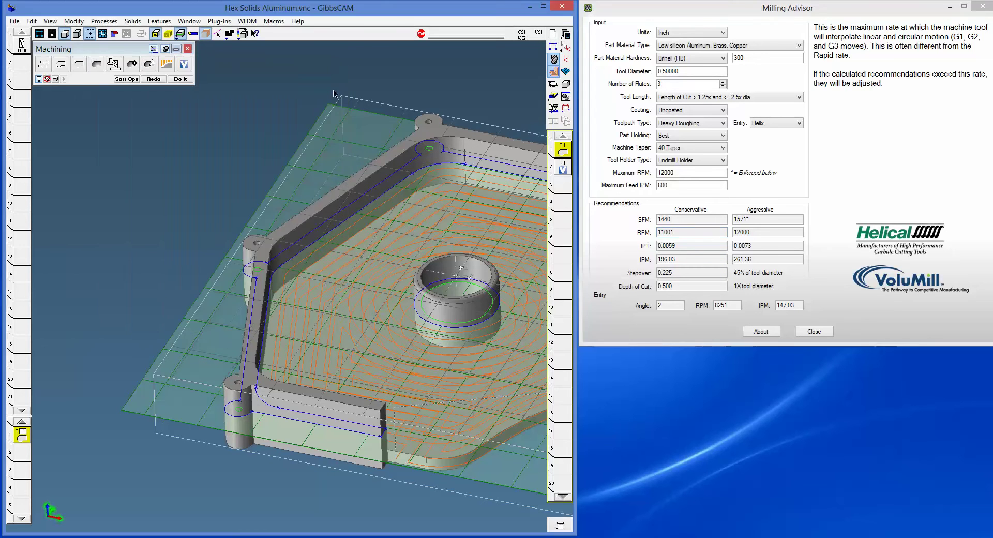
- Set the advisor's toolpath type to VoluMill and compare its conservative feed with the VoluMill process's feedrate
click(719, 125)
click(692, 161)
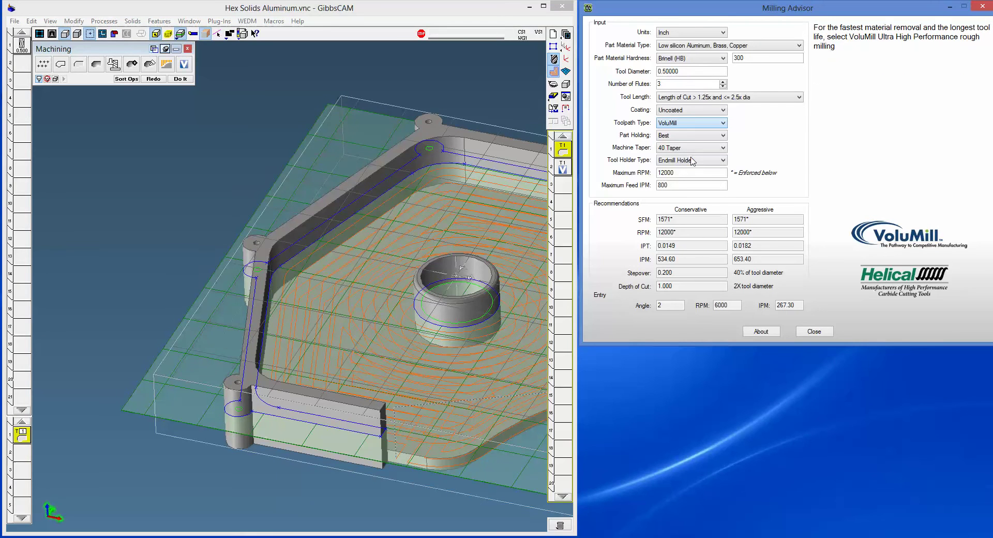
double_click(562, 169)
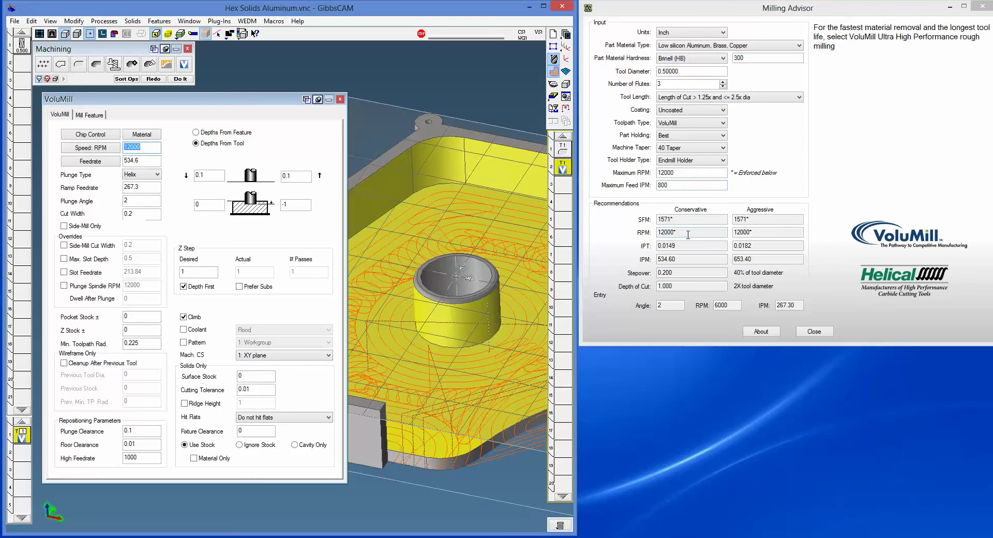
drag(681, 260, 658, 258)
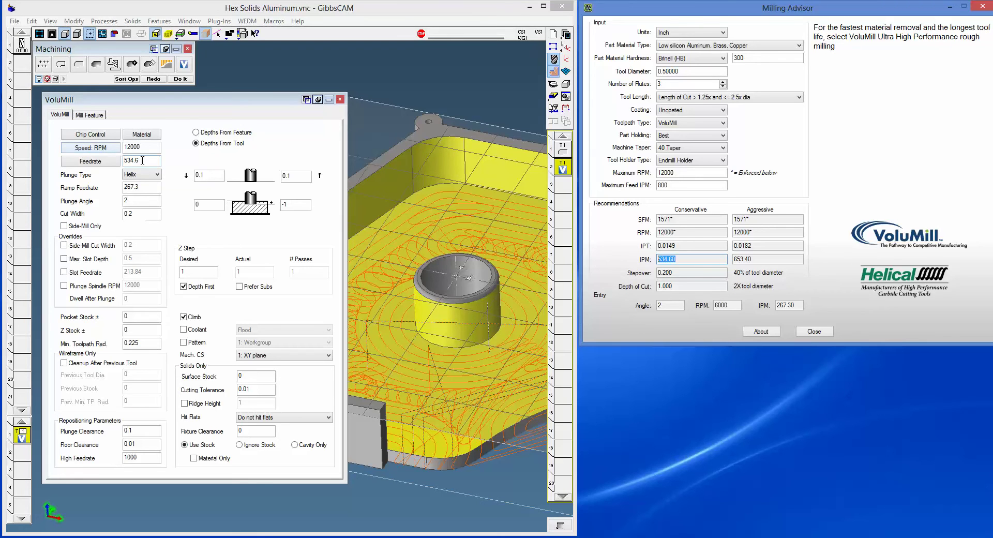
click(125, 159)
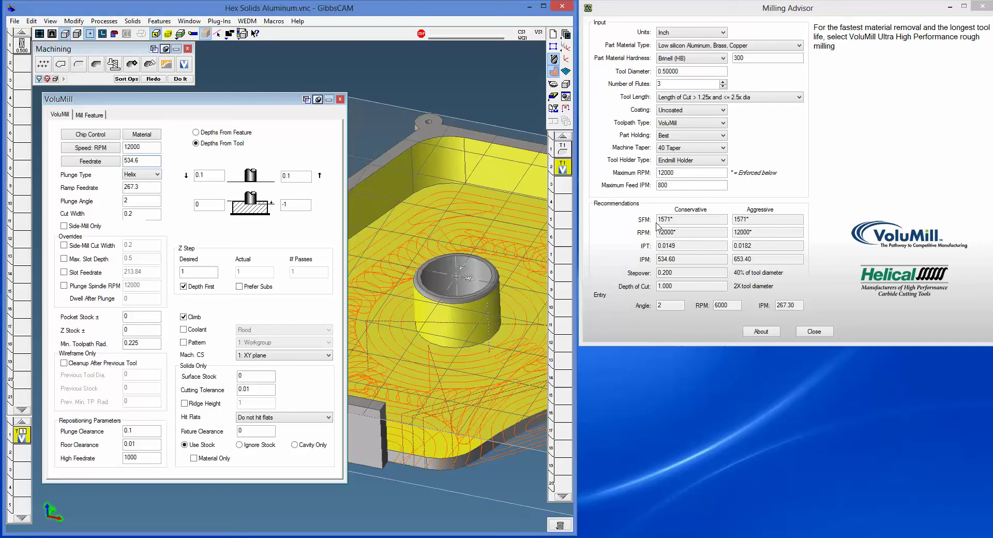
click(340, 99)
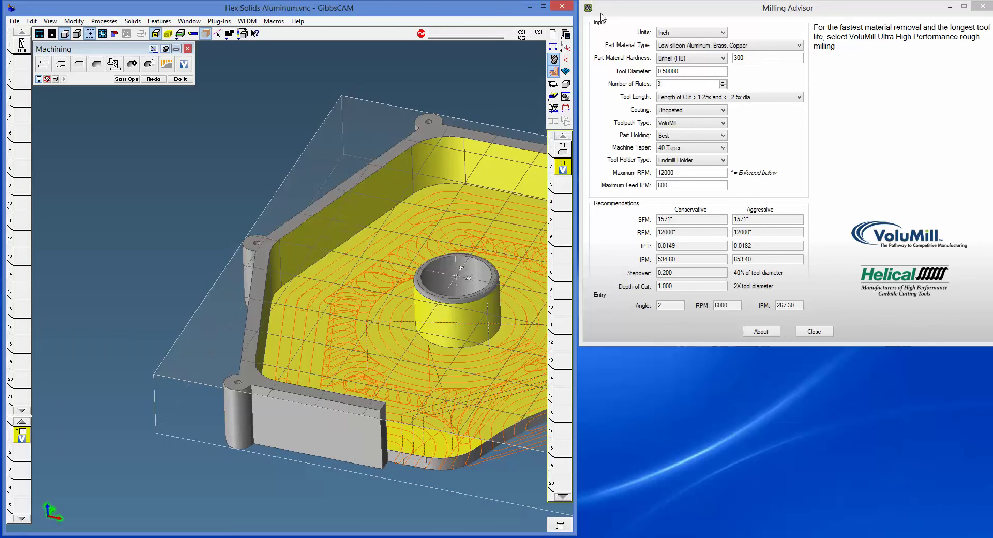
- Maximize the GibbsCAM window and recalculate the VoluMill operation
click(543, 6)
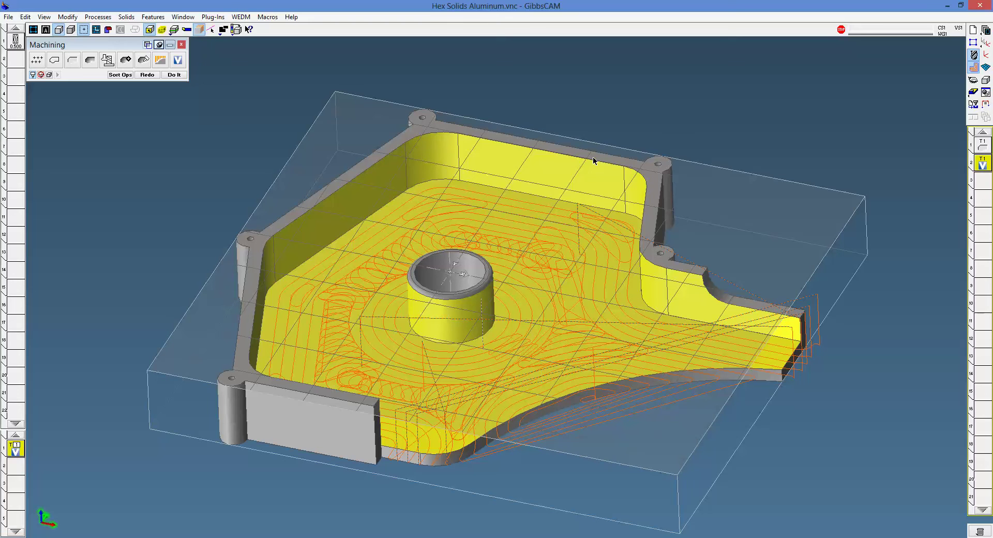
click(147, 75)
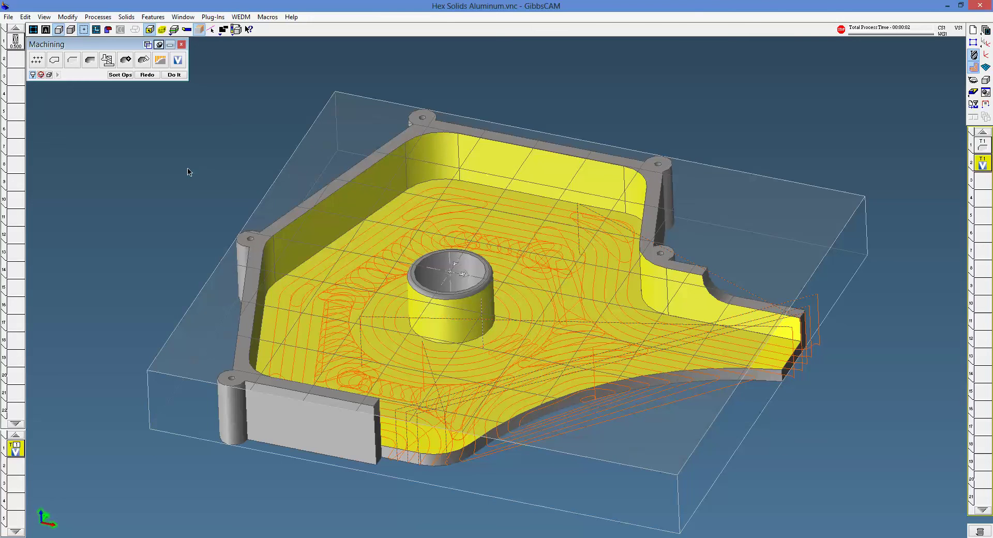
- Examine the conventional offset roughing toolpath and its process settings in a fitted top view of the part
click(973, 81)
click(937, 72)
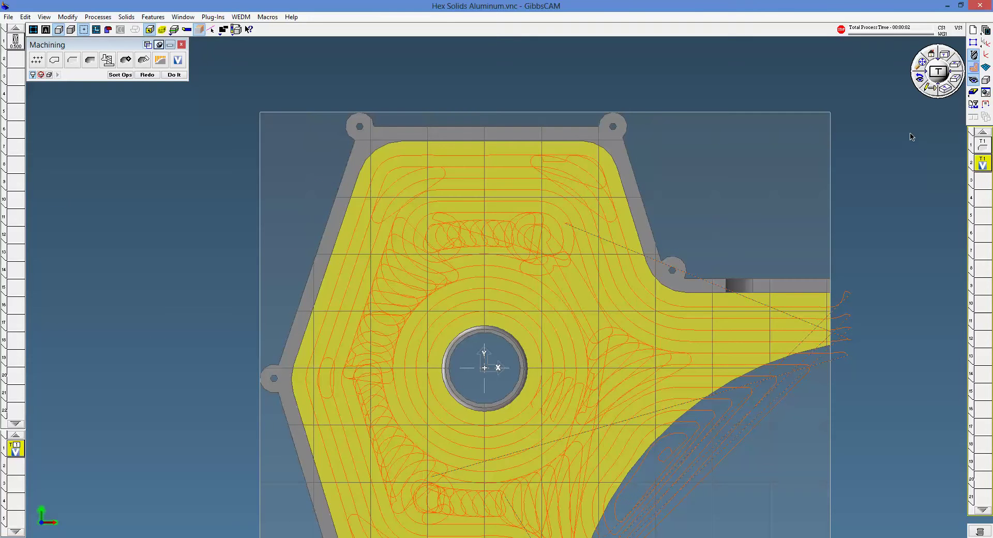
click(921, 63)
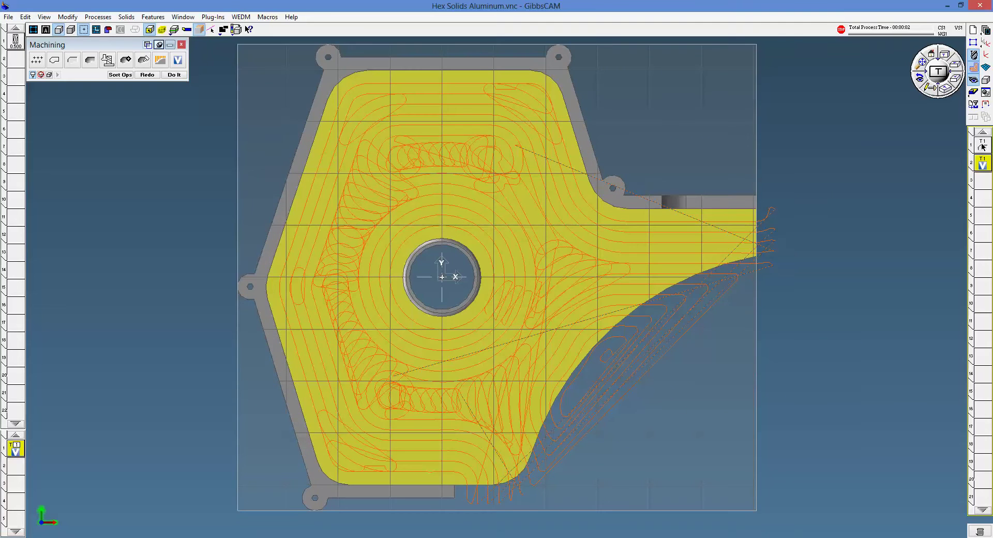
double_click(982, 147)
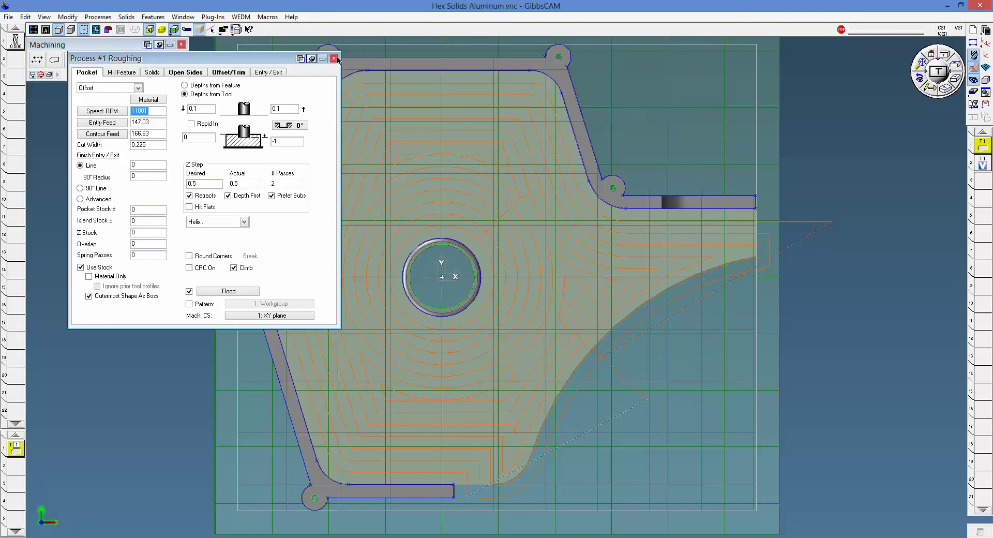
click(334, 59)
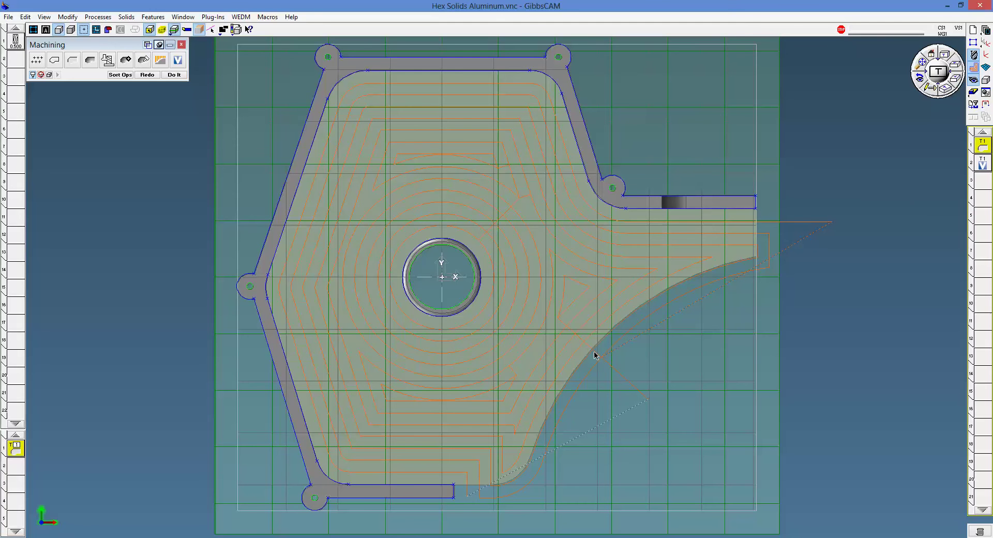
- Examine the VoluMill process settings and its toolpath from the top and in isometric views
double_click(983, 167)
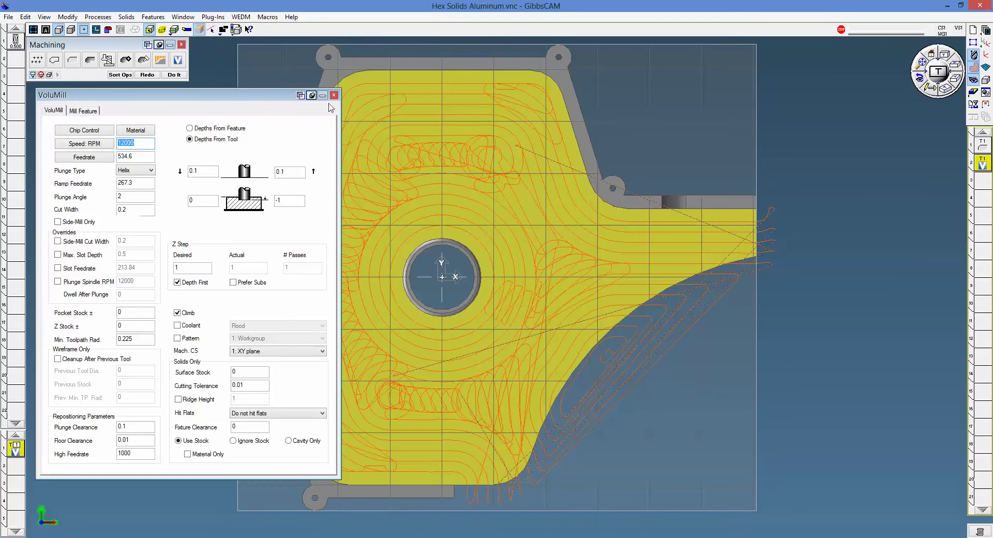
click(334, 96)
click(178, 169)
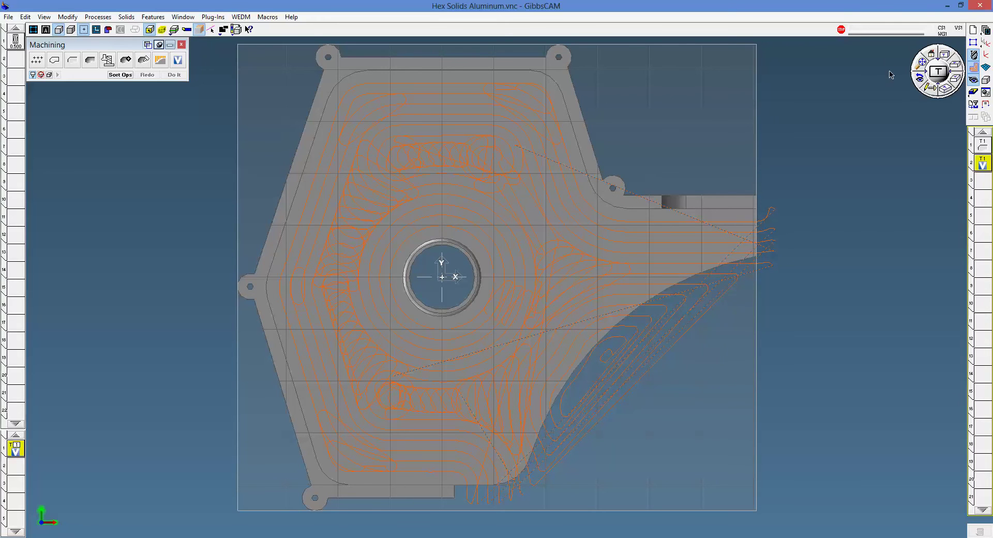
click(944, 89)
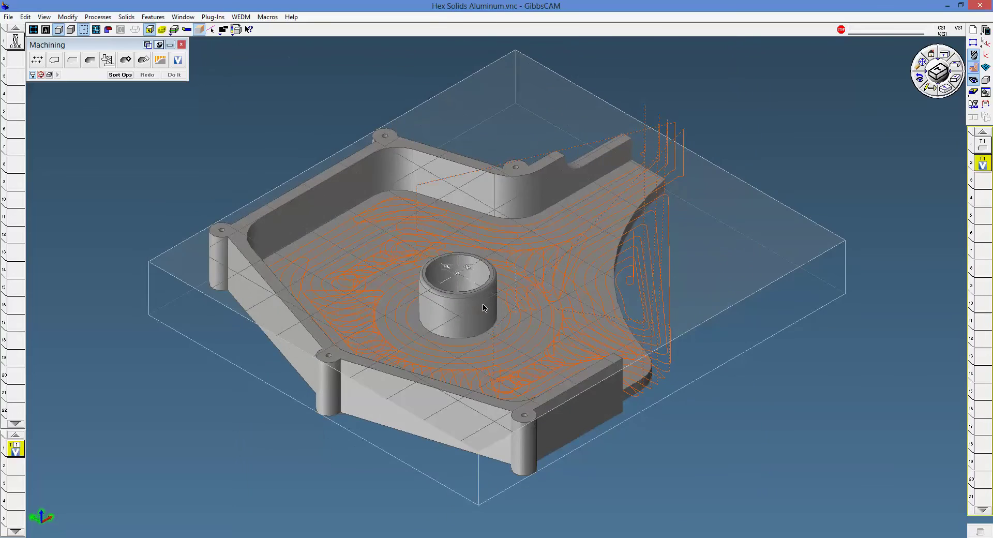
middle_drag(270, 376, 271, 377)
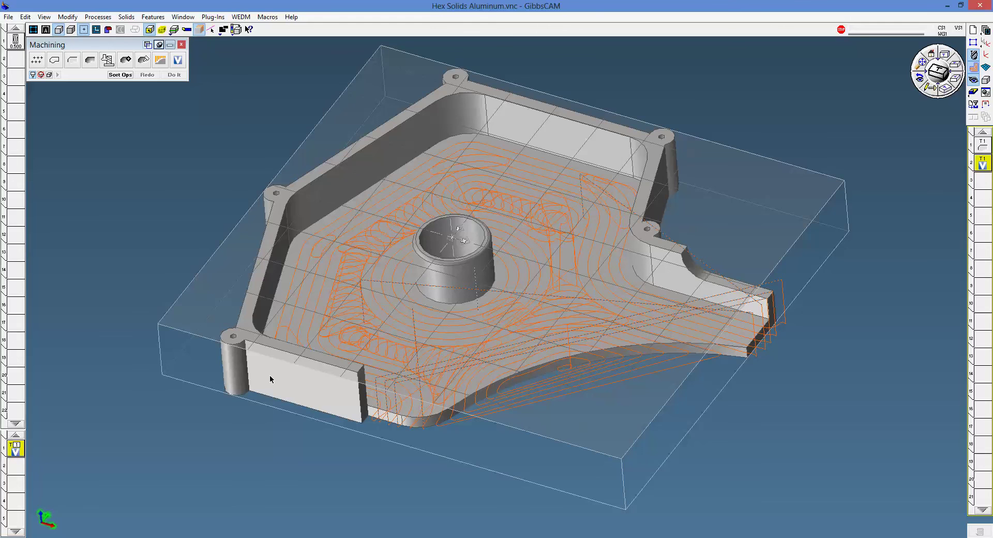
click(940, 70)
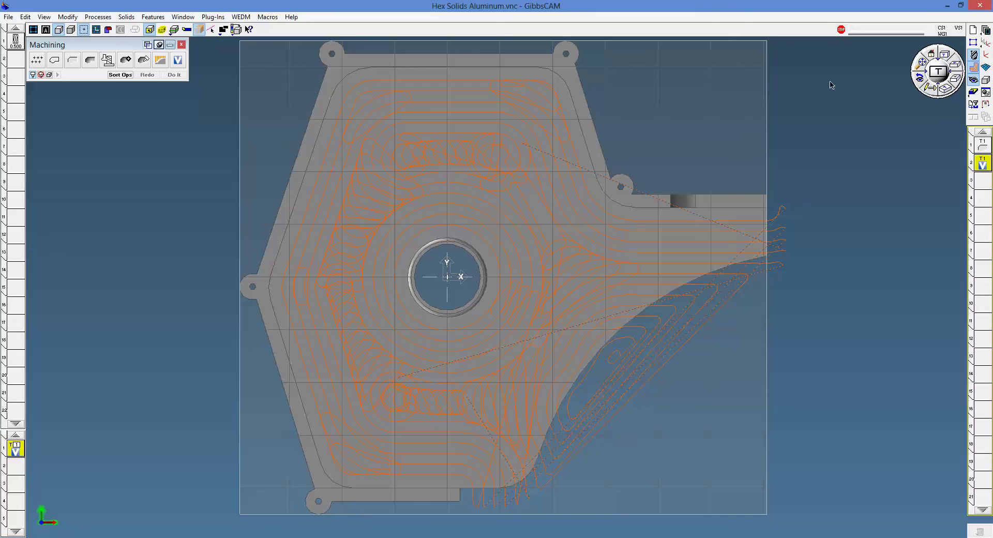
click(945, 90)
middle_drag(293, 300, 297, 299)
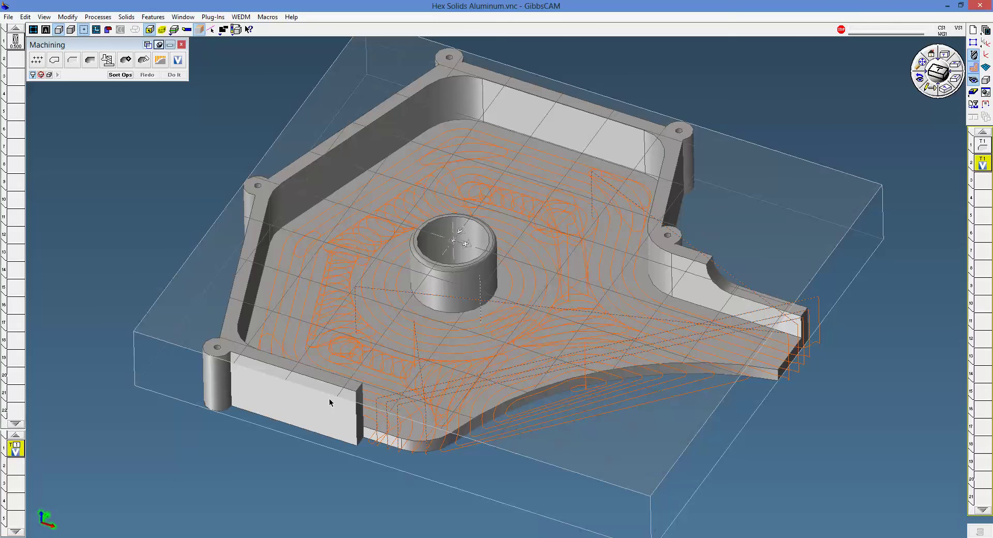
- Run the Flash CPR cut simulation of the VoluMill operation, adjusting the playback speed
click(973, 93)
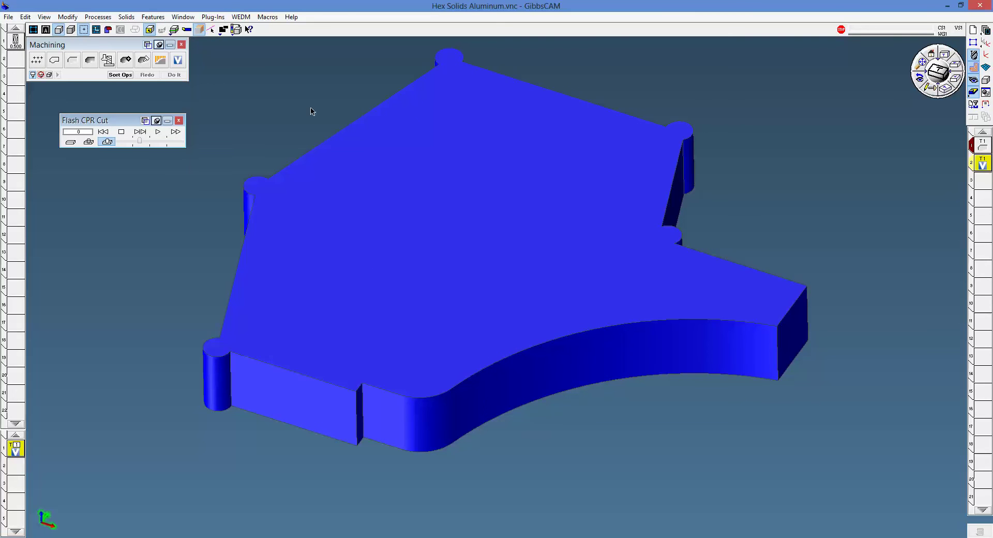
click(158, 133)
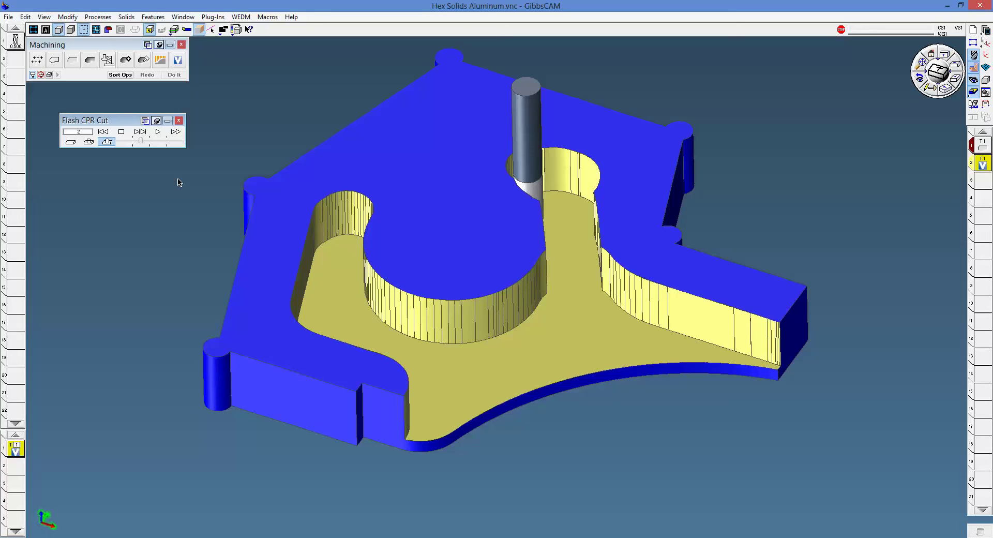
drag(141, 140, 137, 140)
click(158, 132)
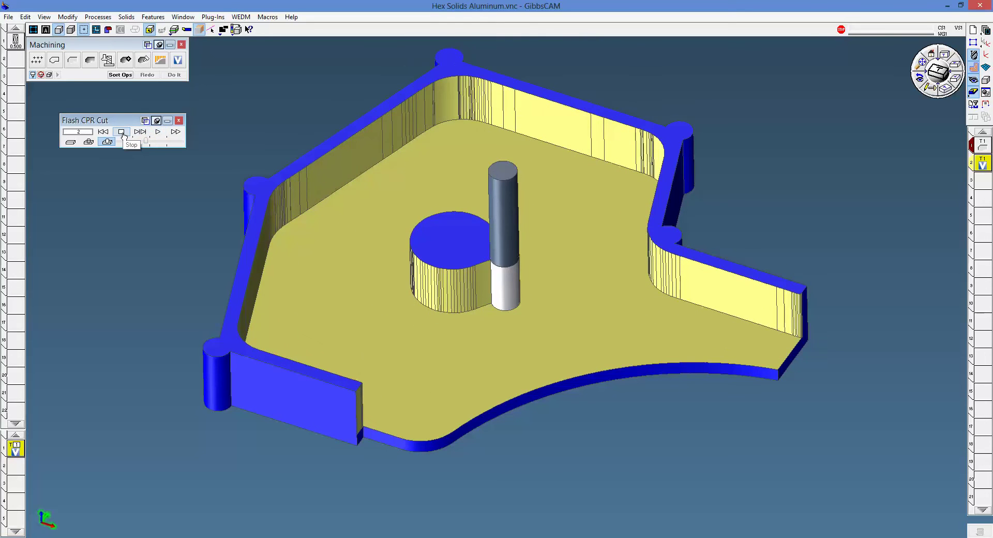
- Finish the VoluMill cut simulation and open the recent file Example 1 Solids Stainless 304.vnc without saving changes to the hex part
click(160, 135)
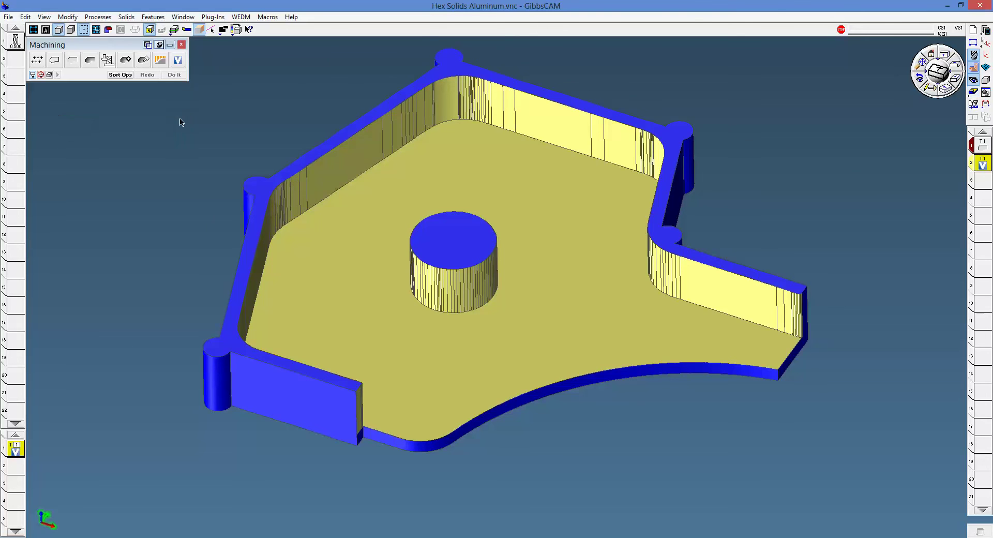
click(180, 121)
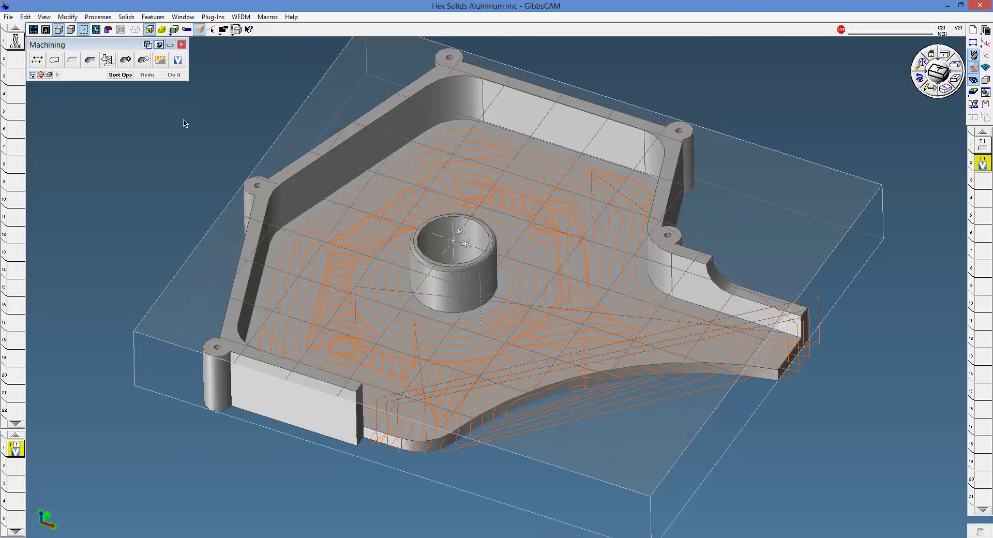
click(8, 18)
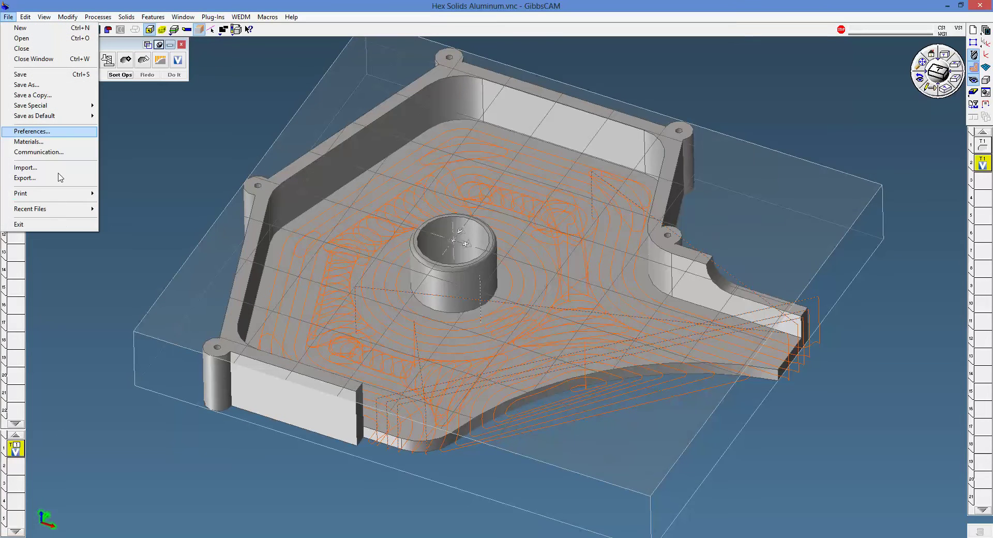
mouse_move(62, 211)
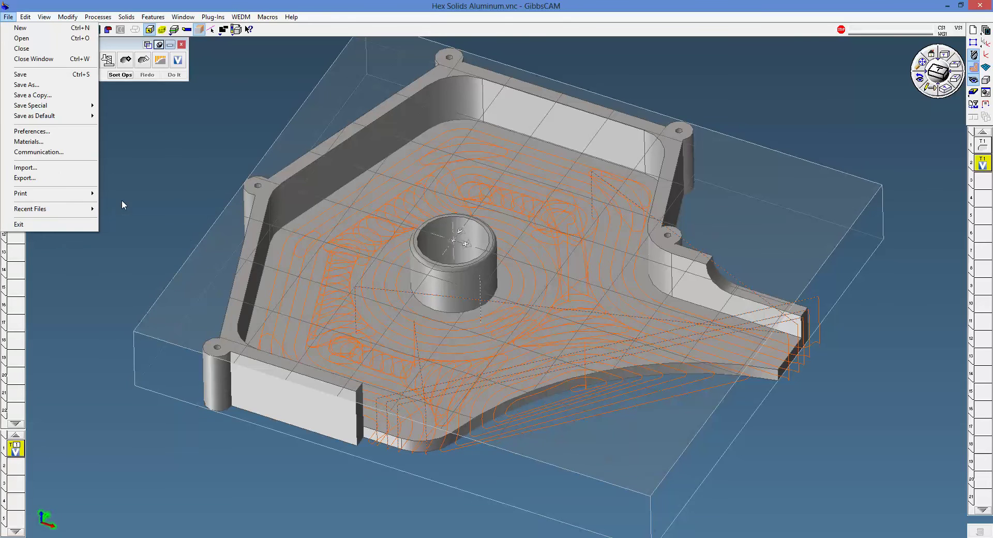
click(151, 231)
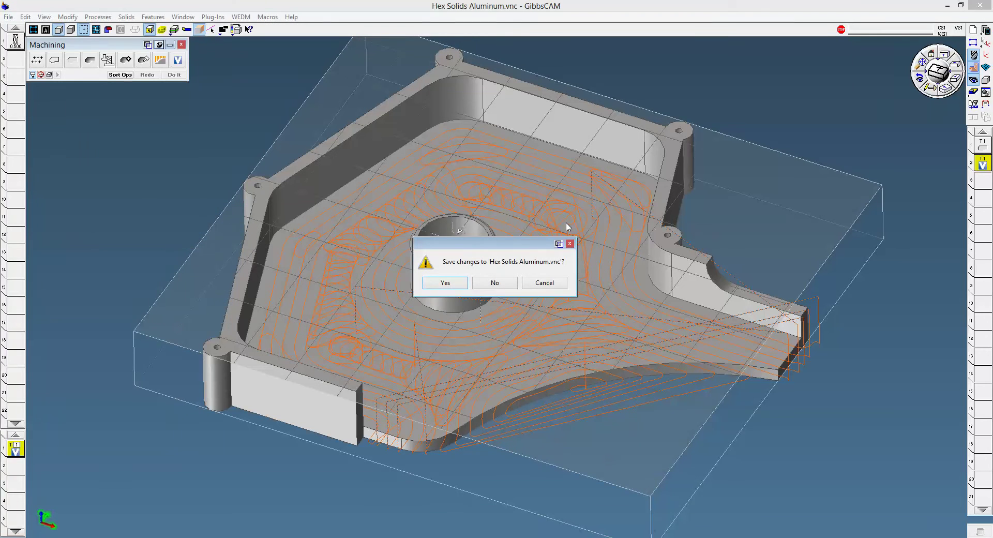
click(496, 283)
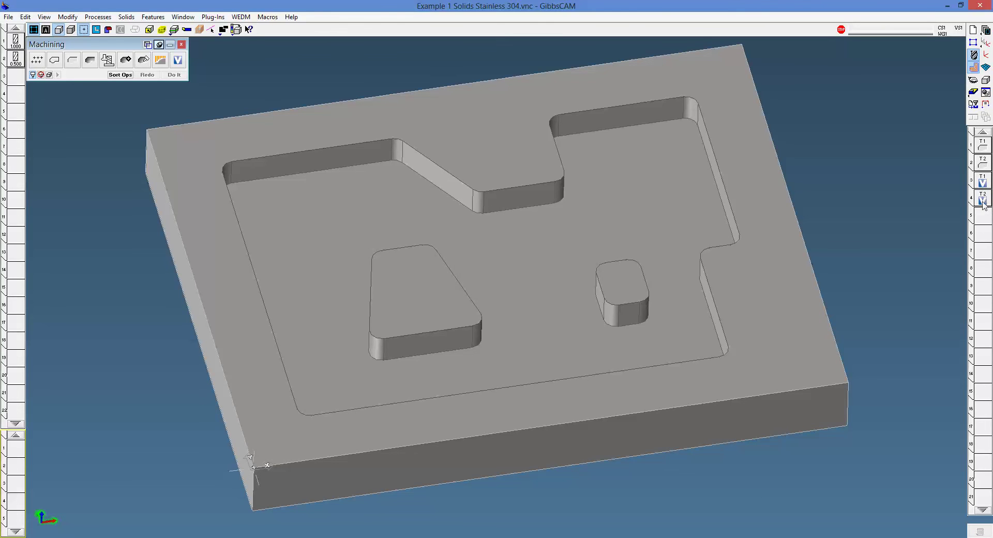
- Review the Operation Summary to compare cut times of the offset roughing and VoluMill operations on the stainless pocket part
click(190, 17)
mouse_move(153, 15)
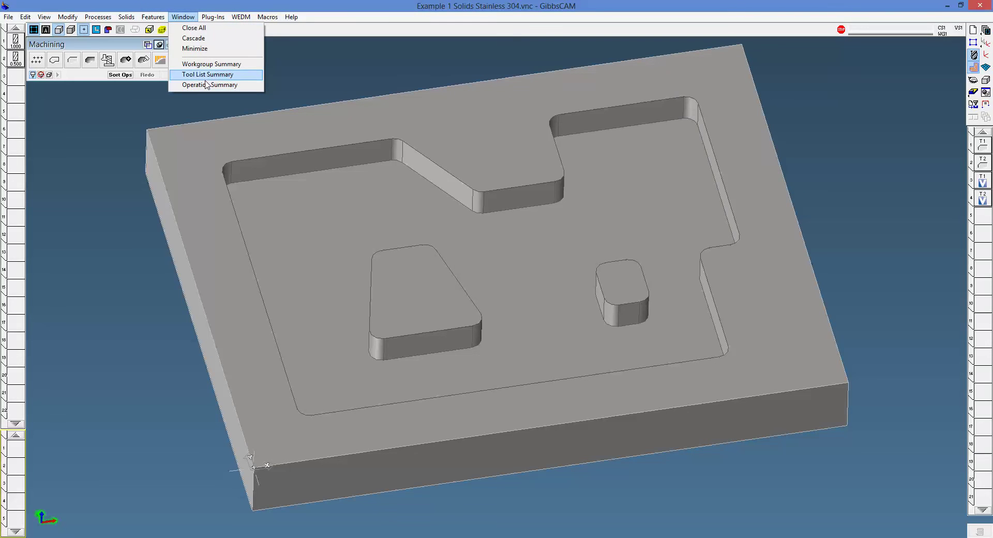
click(206, 84)
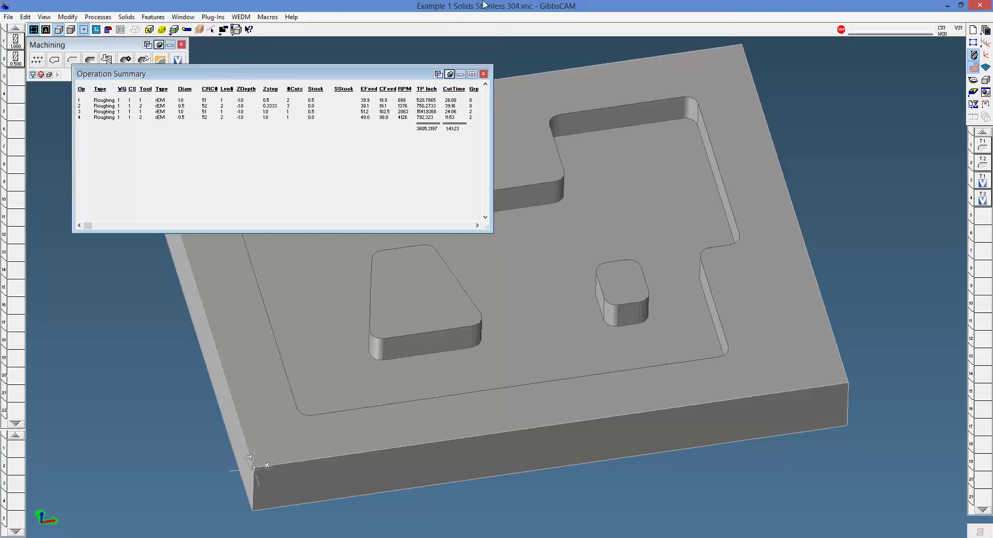
click(484, 75)
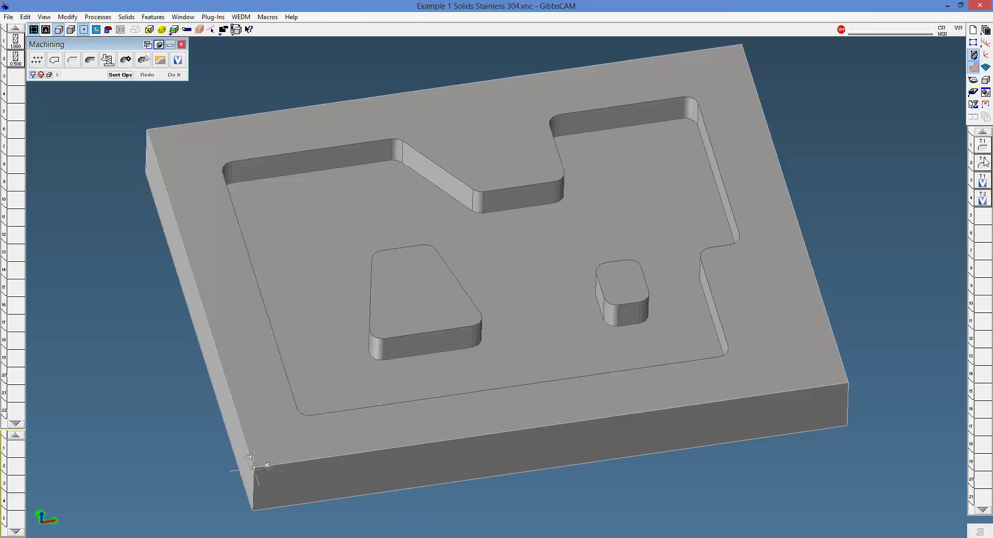
- Examine the offset roughing toolpath and the process settings of both conventional roughing operations
click(984, 183)
click(983, 146)
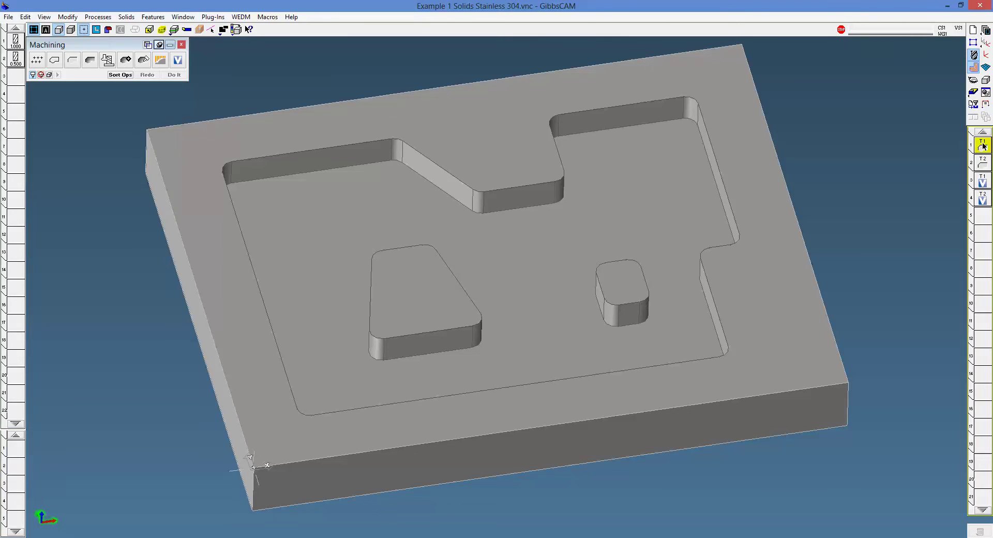
double_click(983, 146)
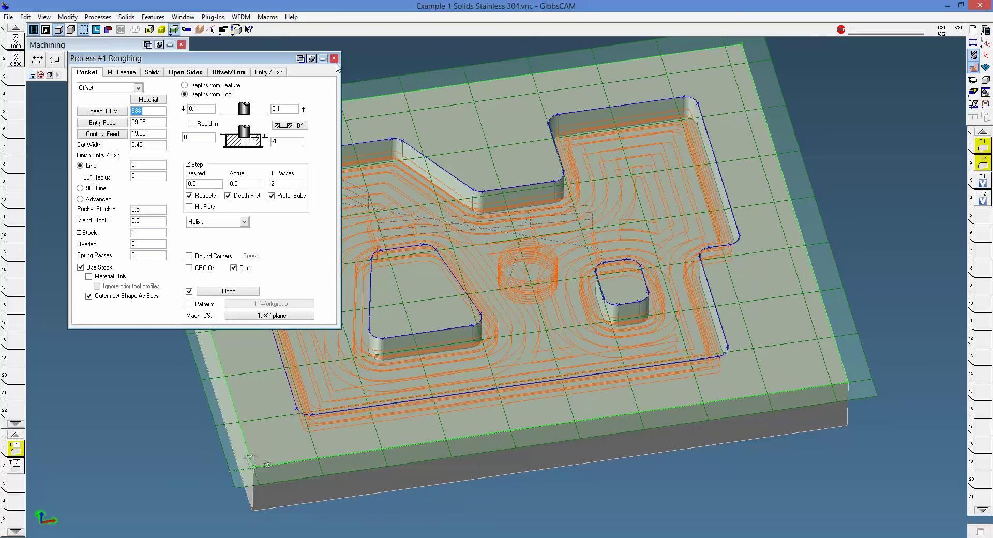
click(333, 58)
double_click(18, 466)
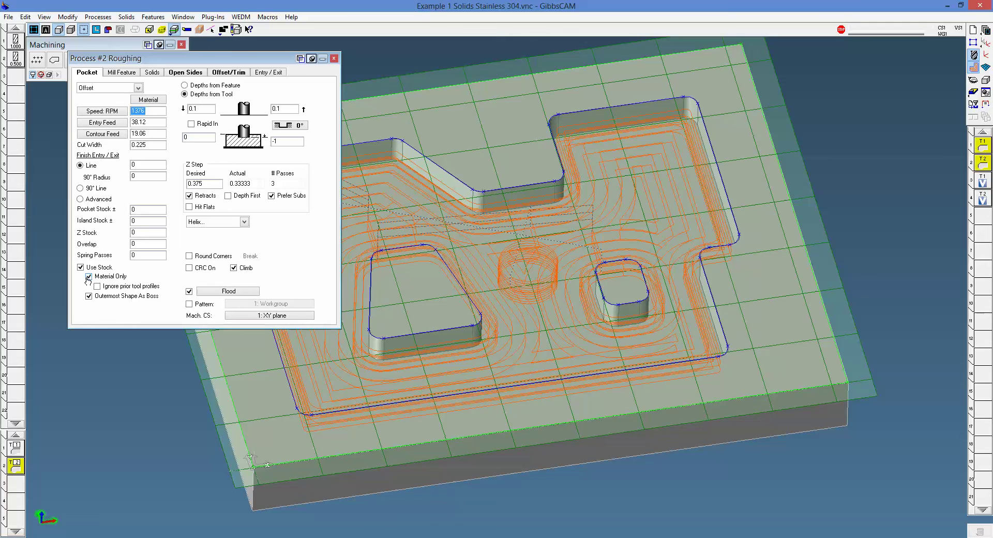
click(334, 58)
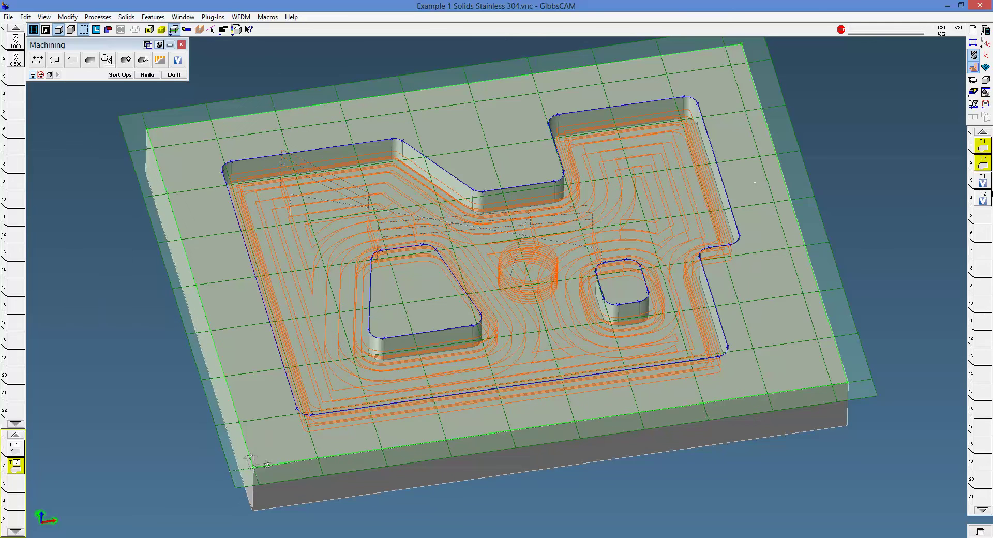
- Examine the VoluMill toolpath and the process settings of both VoluMill operations
double_click(980, 182)
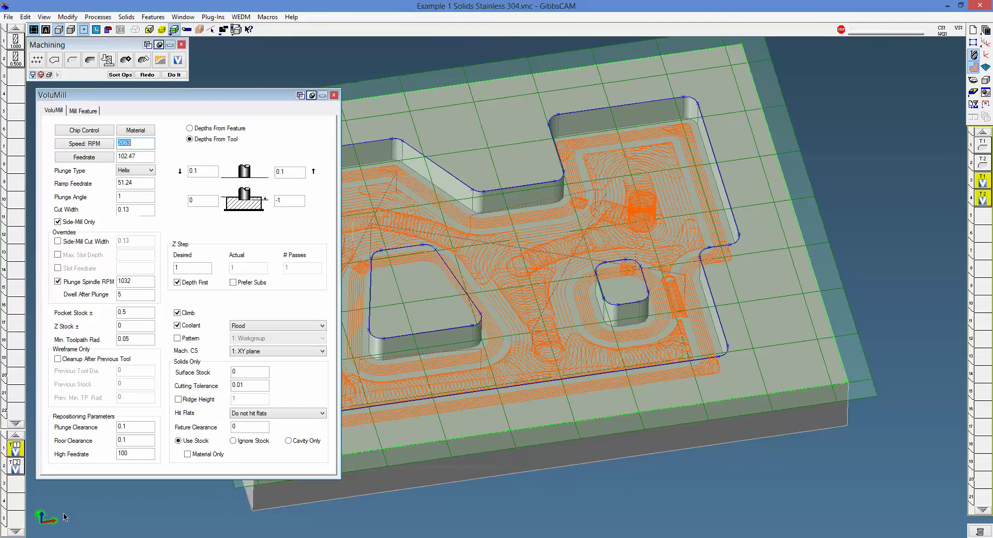
click(23, 465)
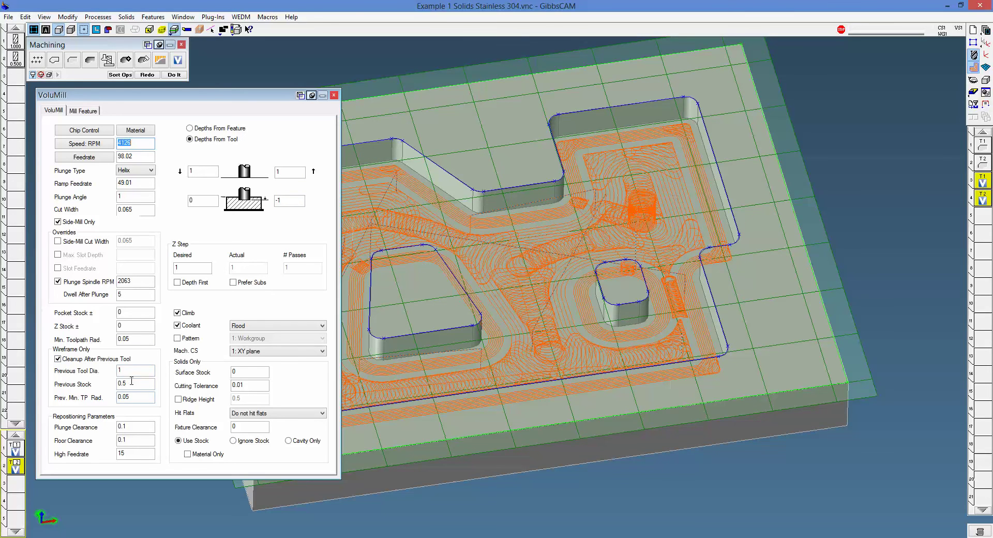
click(336, 95)
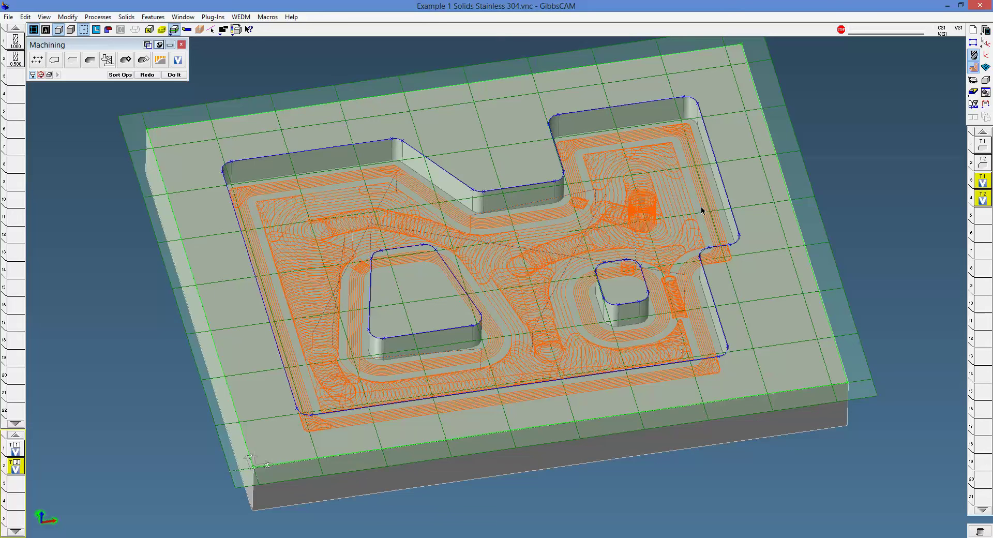
- Show Milling Advisor beside the first VoluMill process and set the part material to Stainless Steel - Austenitic with 5 flutes
double_click(984, 183)
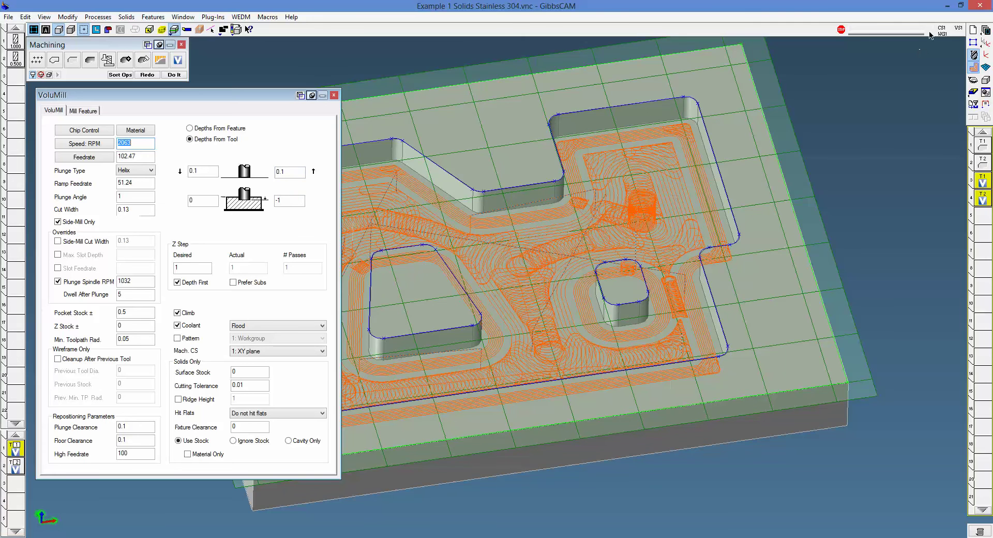
click(961, 5)
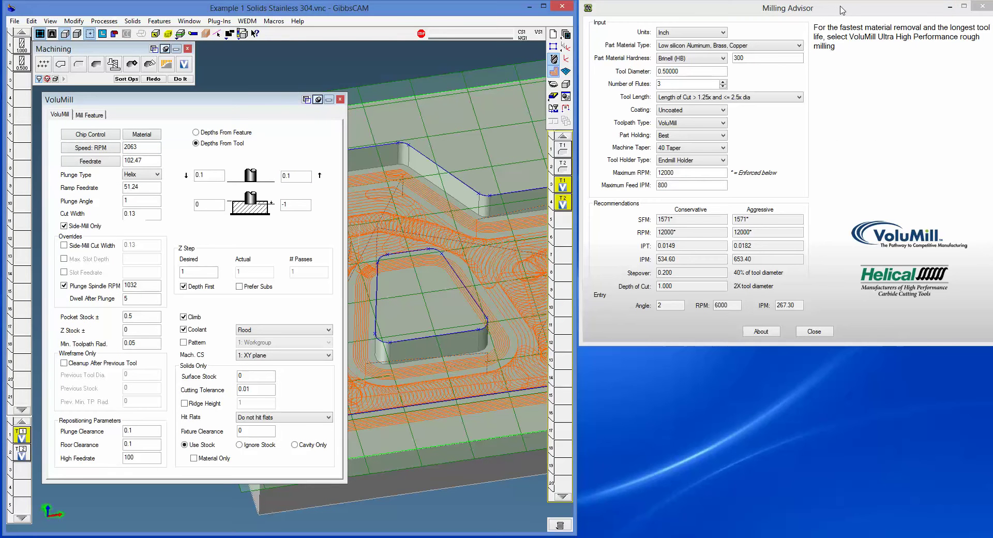
click(777, 47)
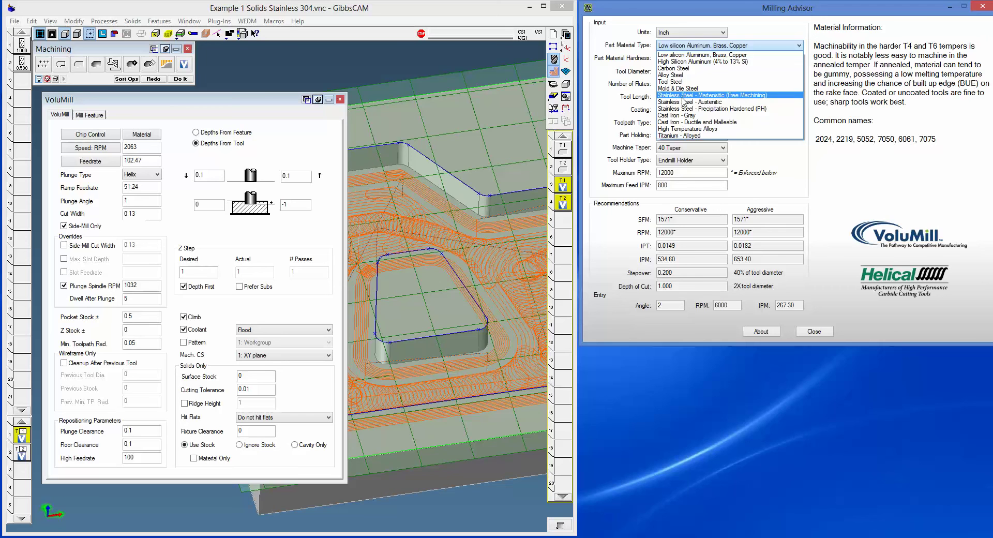
click(684, 102)
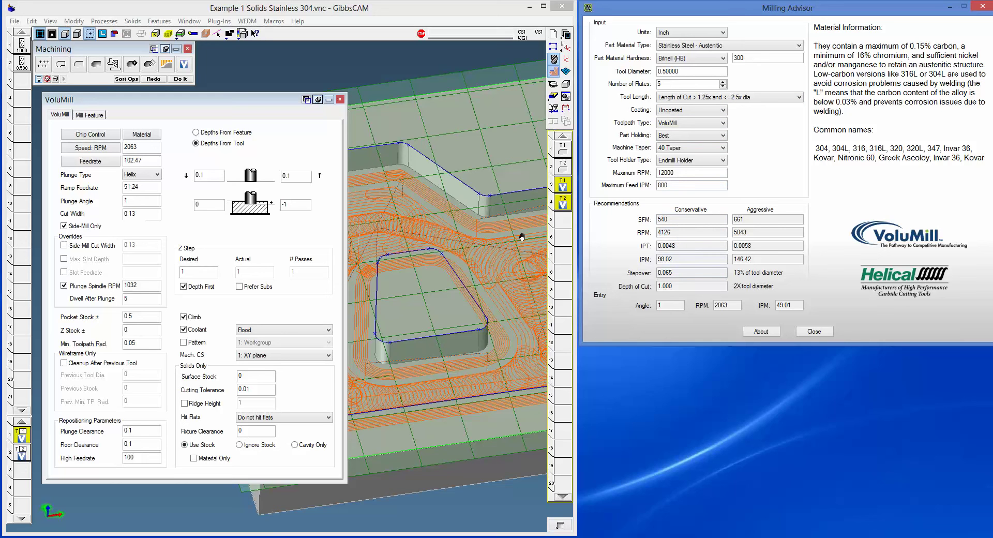
- Check the second VoluMill process's speed and feedrate against the Milling Advisor recommendations
click(340, 99)
click(21, 453)
double_click(21, 453)
drag(146, 160, 123, 160)
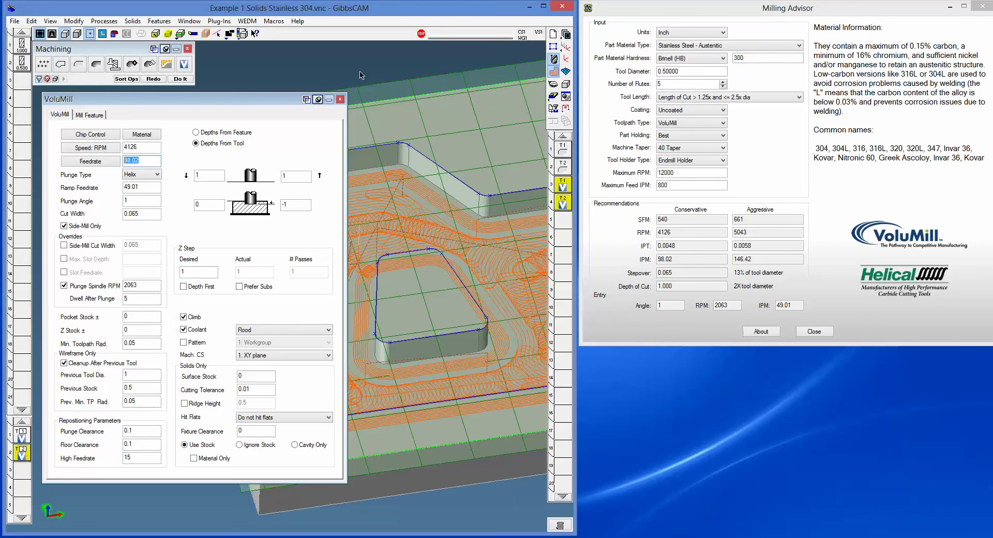
click(340, 99)
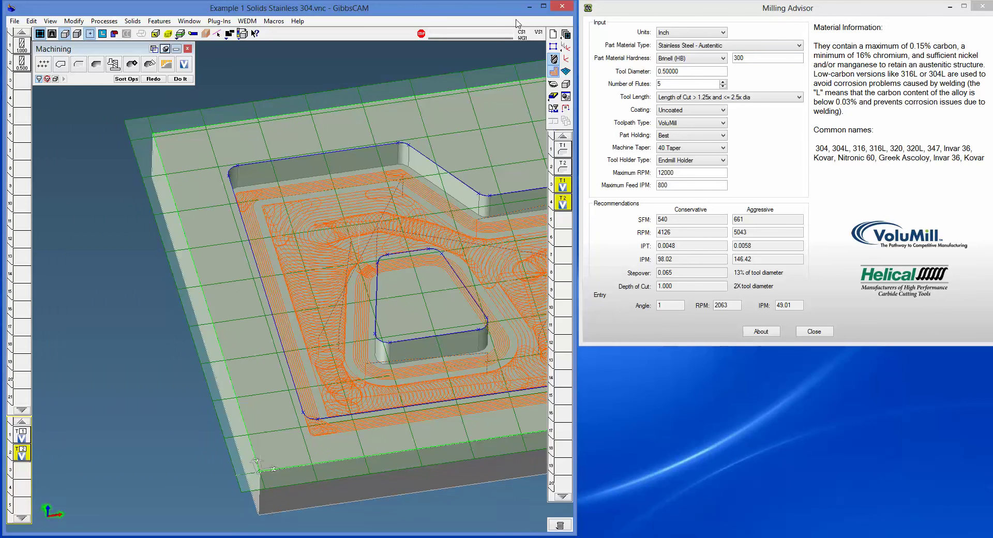
- Maximize the GibbsCAM window and run the Flash CPR cut simulation of both VoluMill operations from the start at reduced speed
click(543, 5)
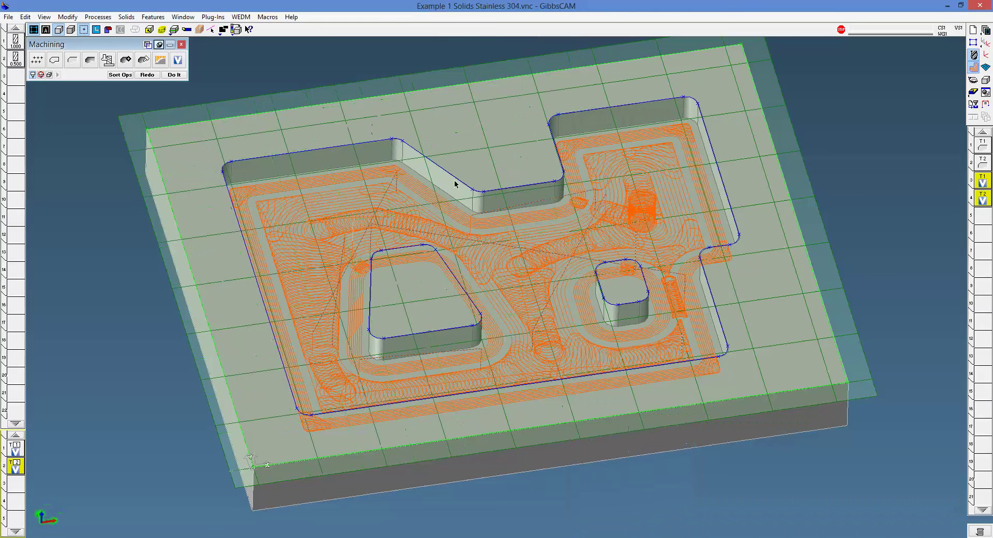
click(973, 92)
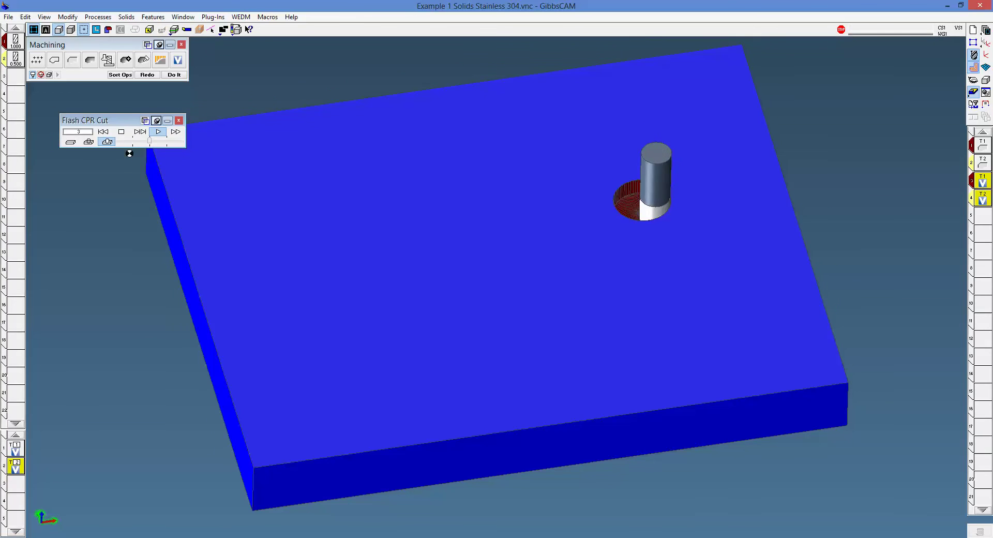
click(103, 131)
drag(149, 142, 128, 143)
click(157, 132)
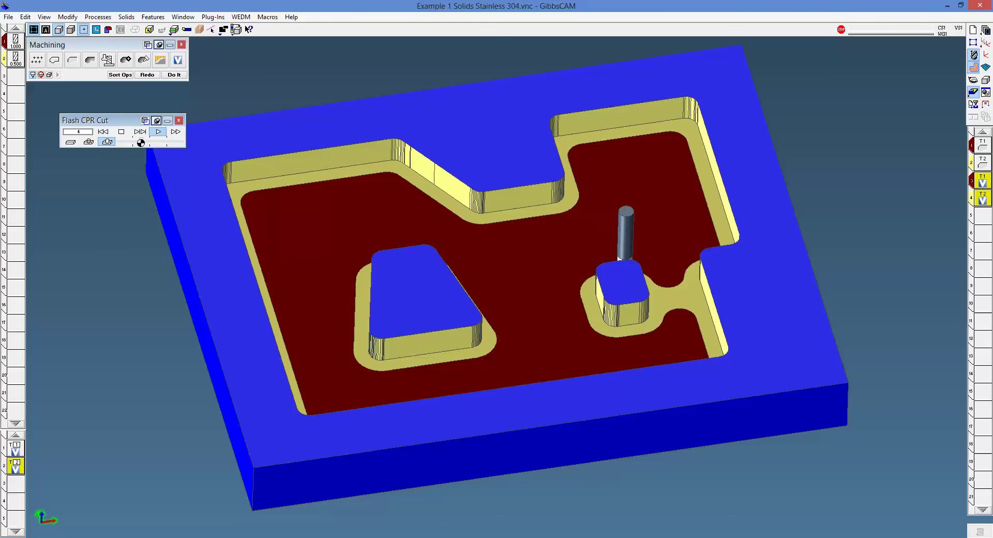
click(180, 121)
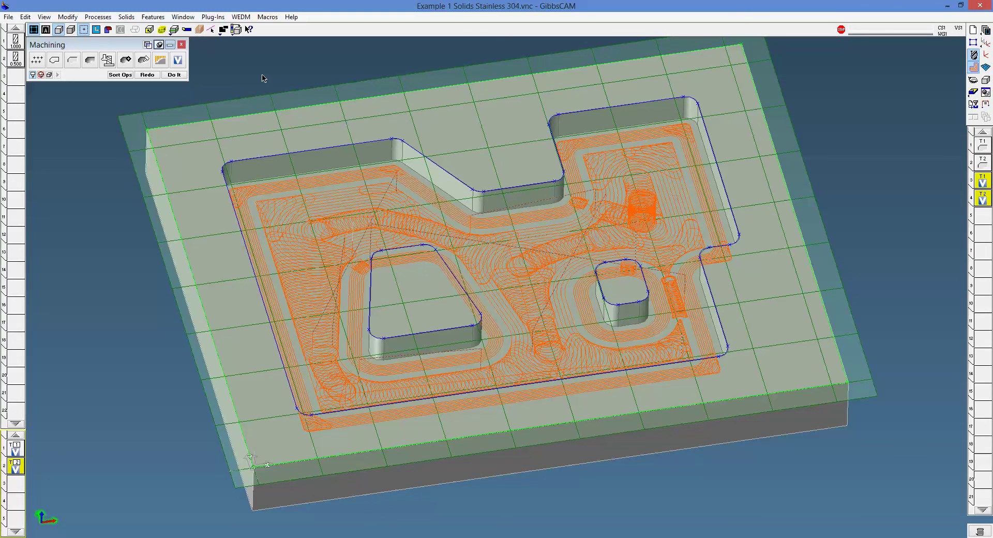
- Open the recent file Forging Valve 3D Rough.vnc without saving changes to the stainless part, and show its machining operations
click(9, 17)
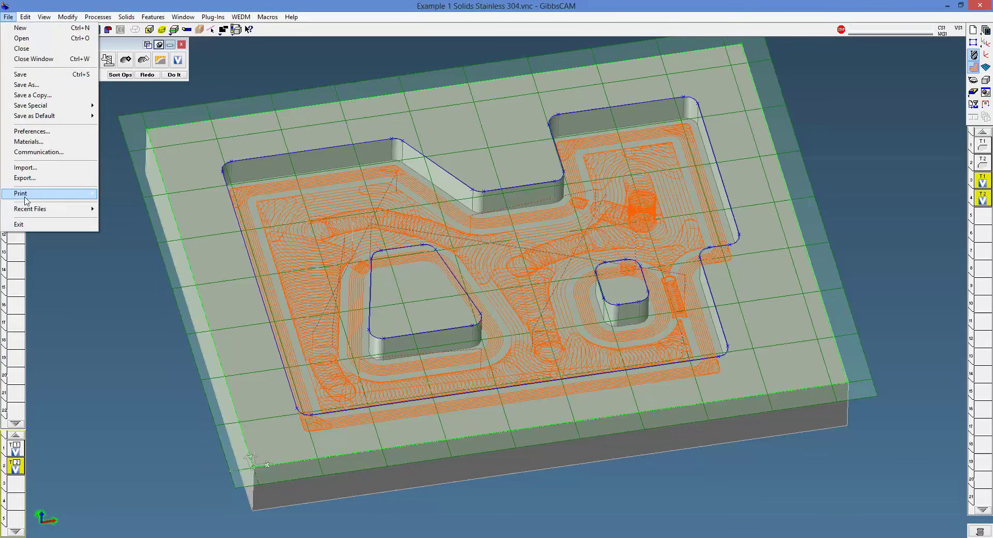
mouse_move(36, 210)
click(173, 230)
click(501, 283)
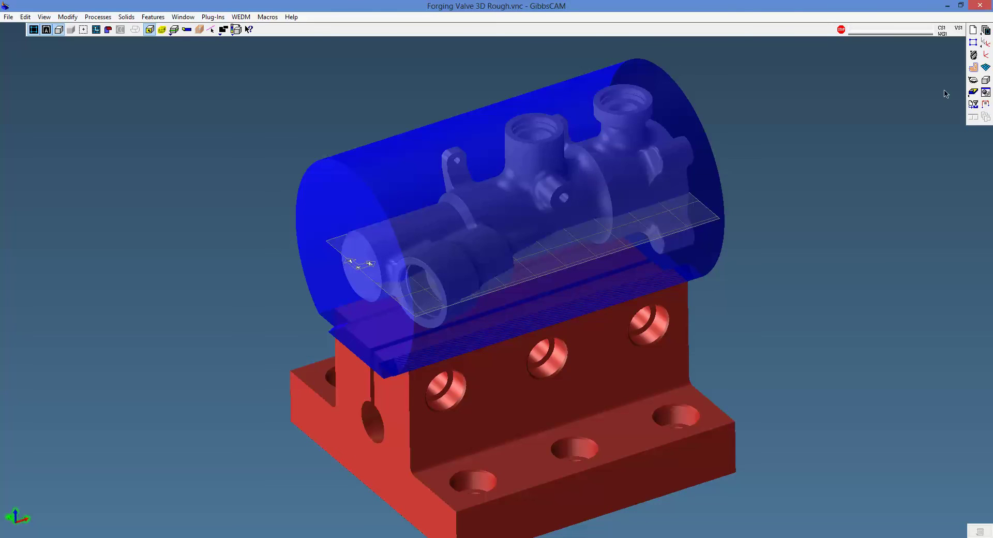
click(972, 68)
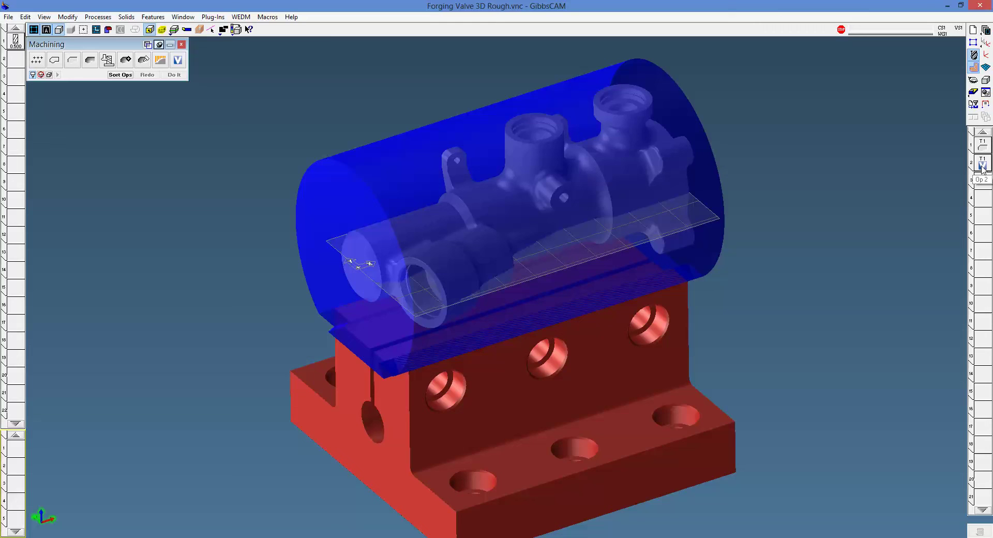
- Review the Operation Summary to compare the cut times of the forging valve's roughing and VoluMill operations
click(176, 19)
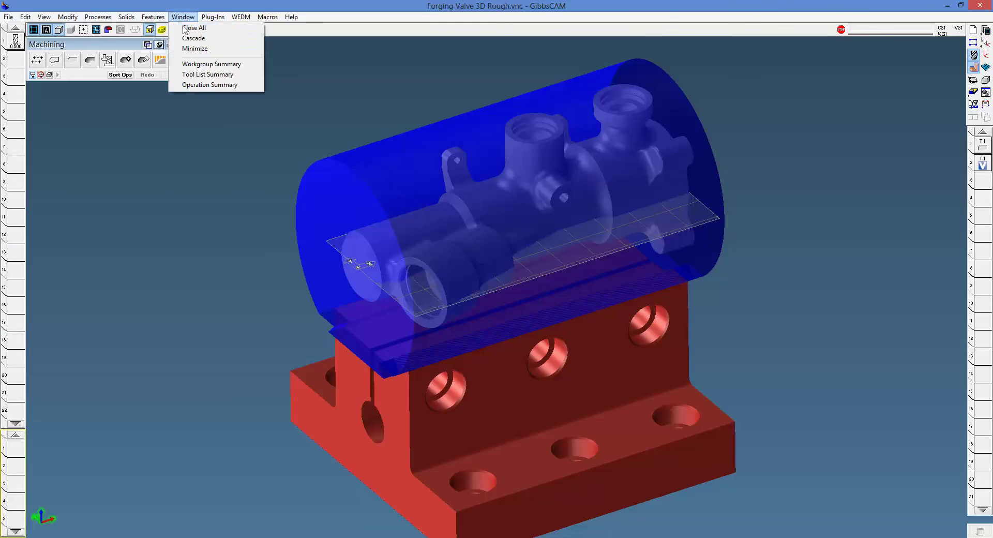
click(199, 86)
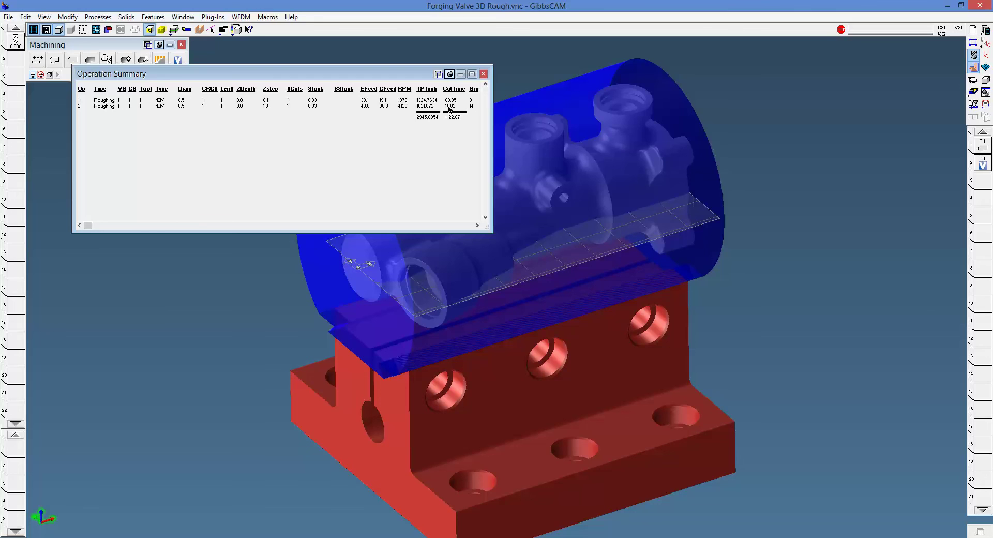
click(484, 74)
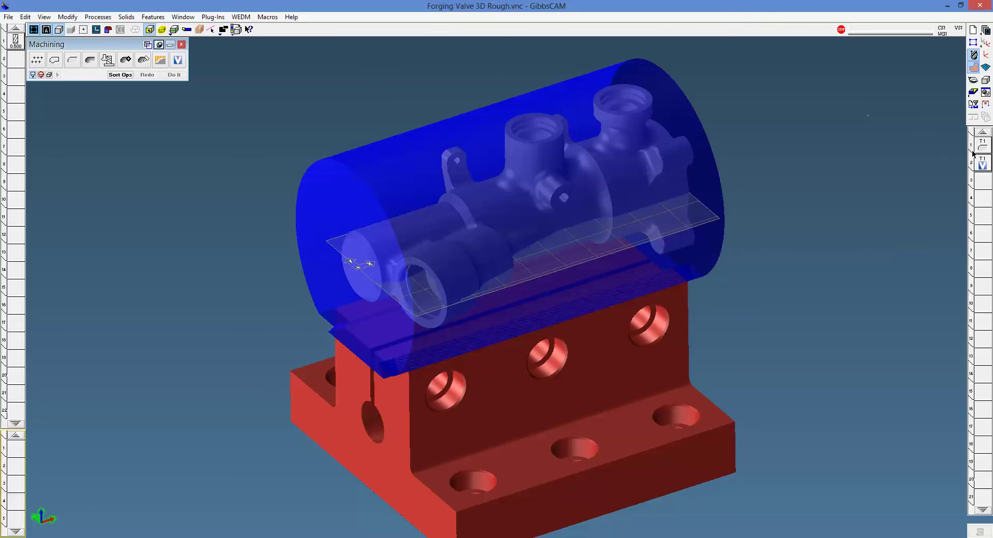
- Compare the forging valve's VoluMill process settings with the Milling Advisor recommendations for austenitic stainless steel
double_click(981, 164)
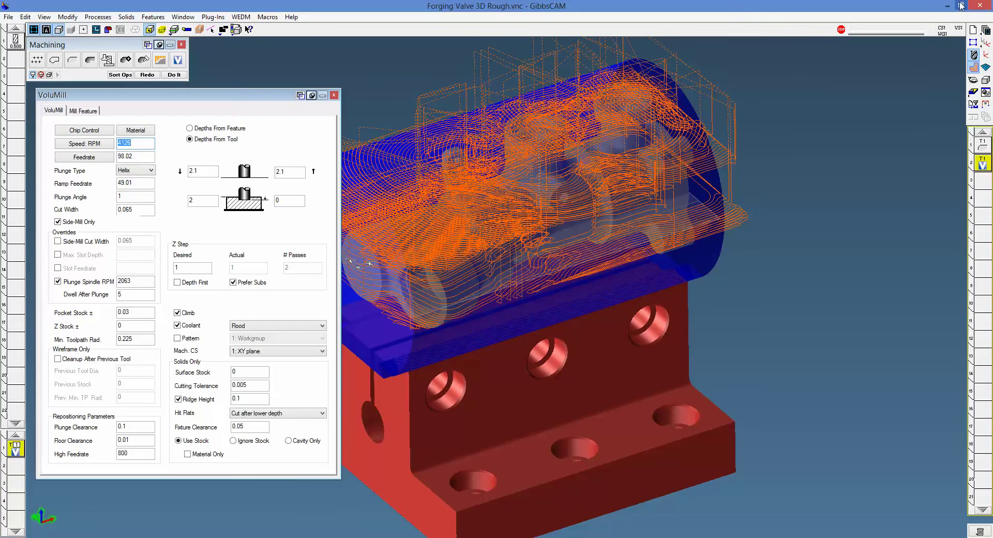
click(961, 6)
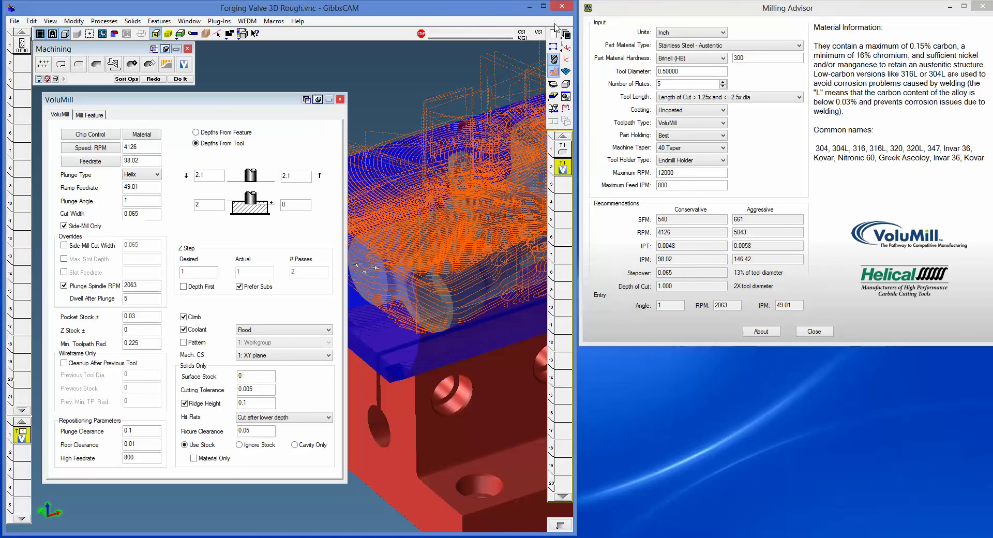
click(543, 7)
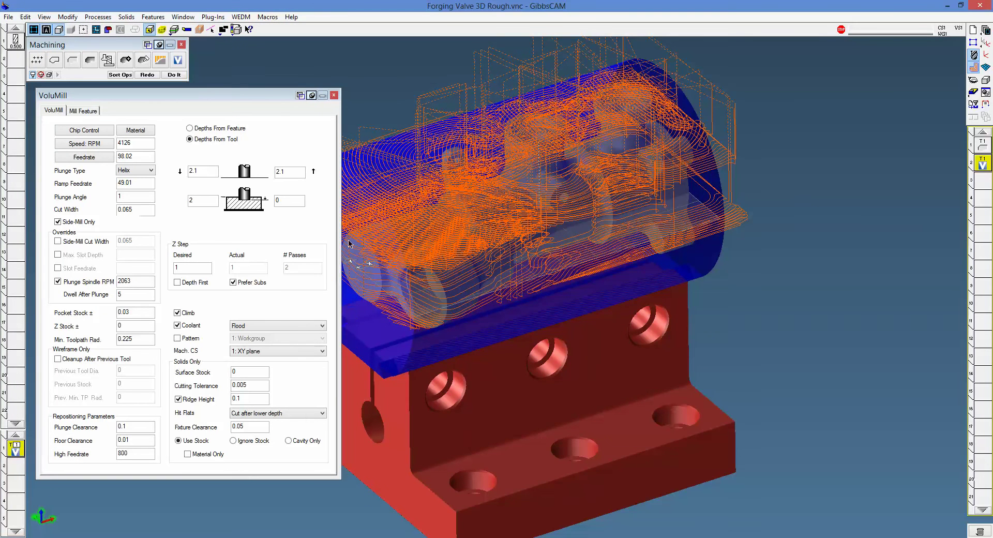
- Compare the Z step and other settings of the forging valve's offset roughing process with its VoluMill process
click(335, 96)
double_click(980, 147)
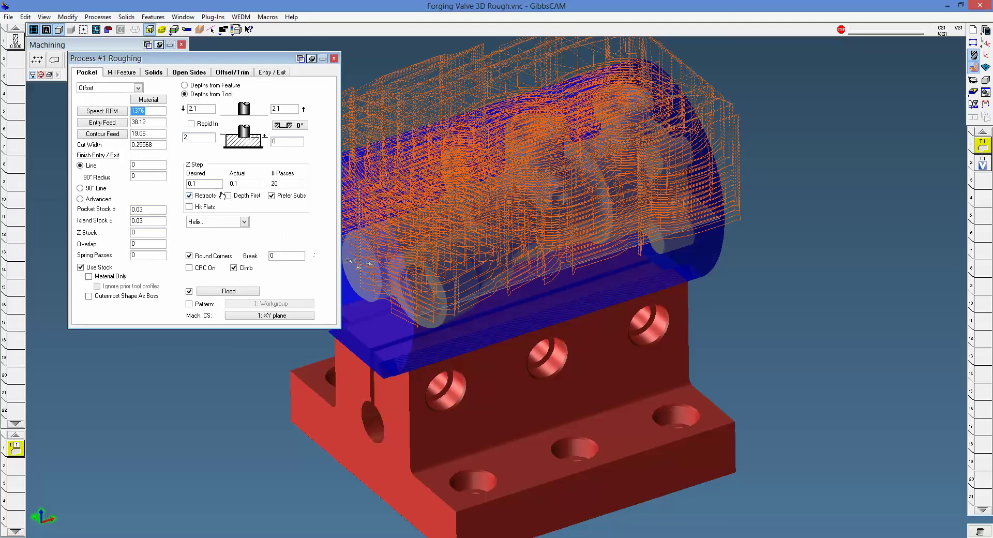
click(200, 184)
click(335, 59)
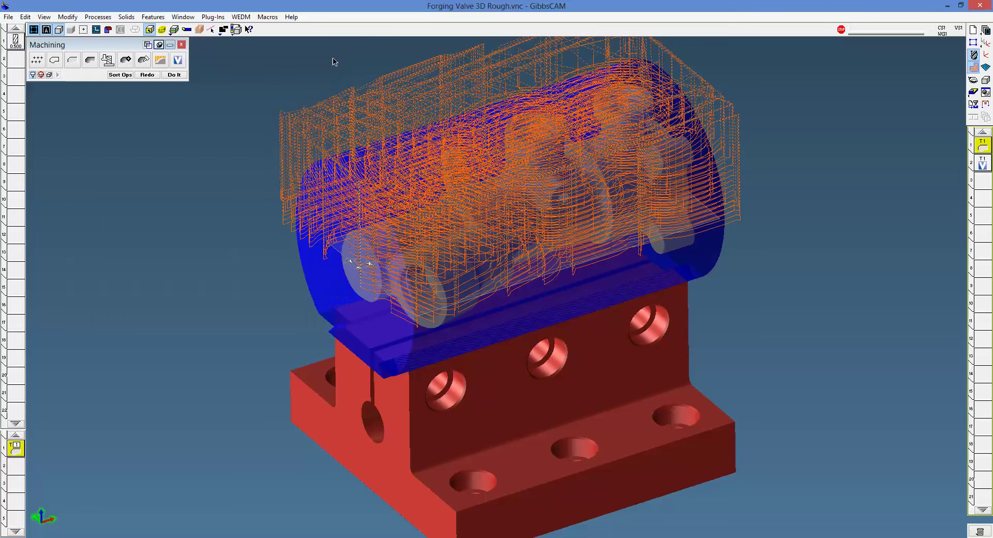
double_click(982, 163)
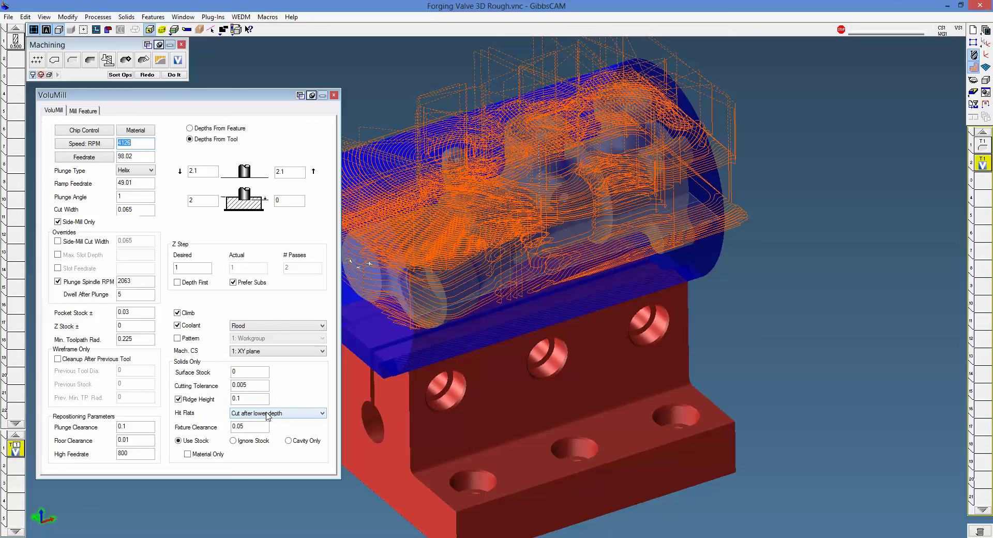
click(334, 96)
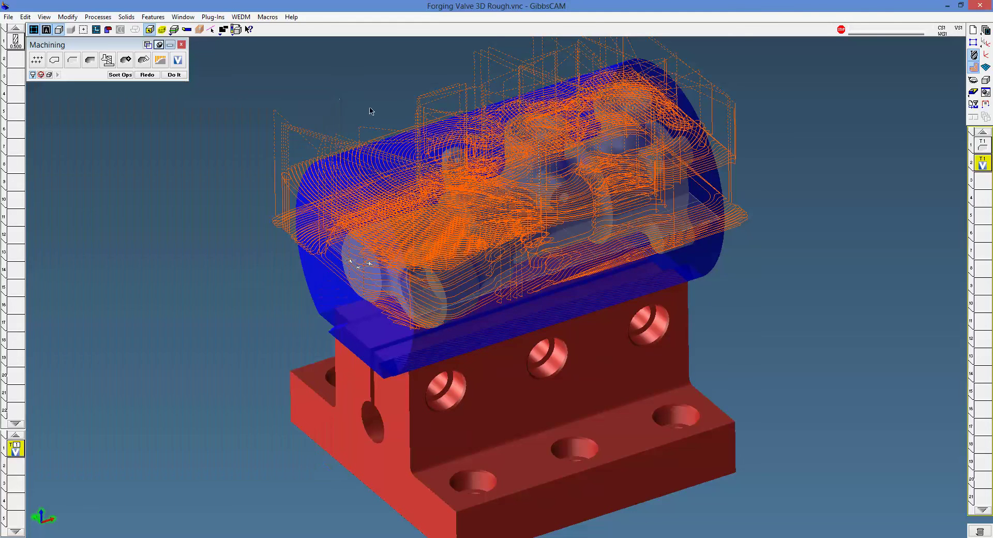
- Run the Flash CPR cut simulation of the forging valve at reduced speed through to the end, and close it
click(974, 92)
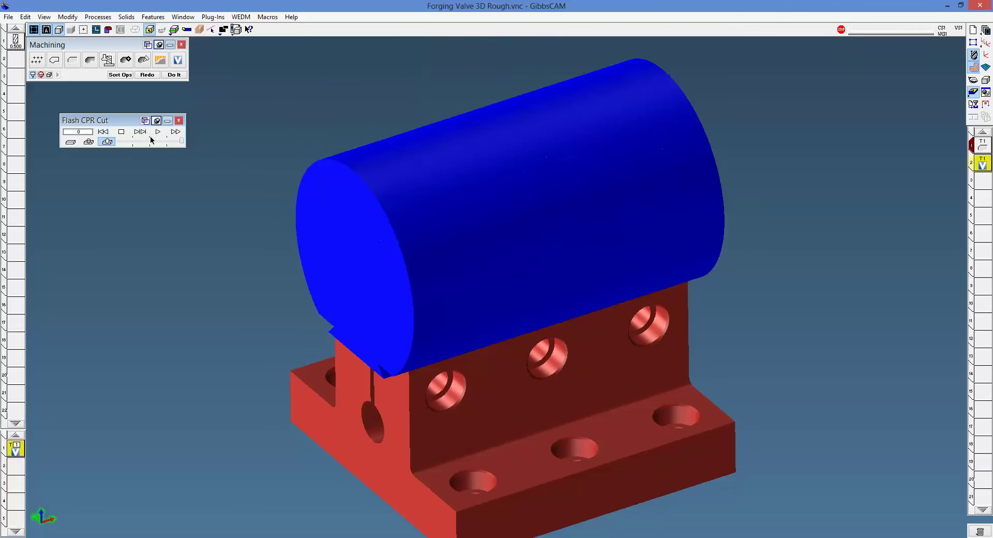
drag(182, 146, 135, 144)
click(157, 132)
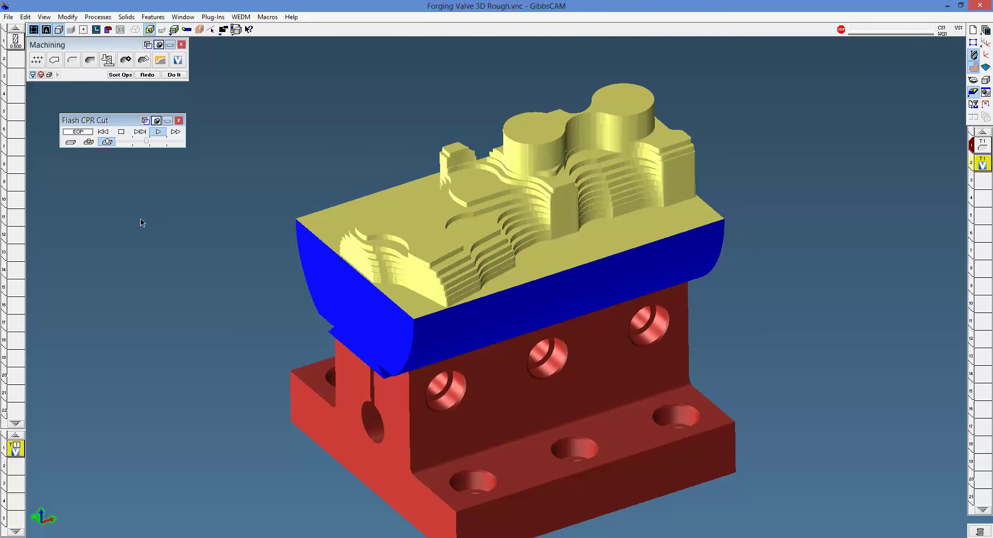
click(179, 120)
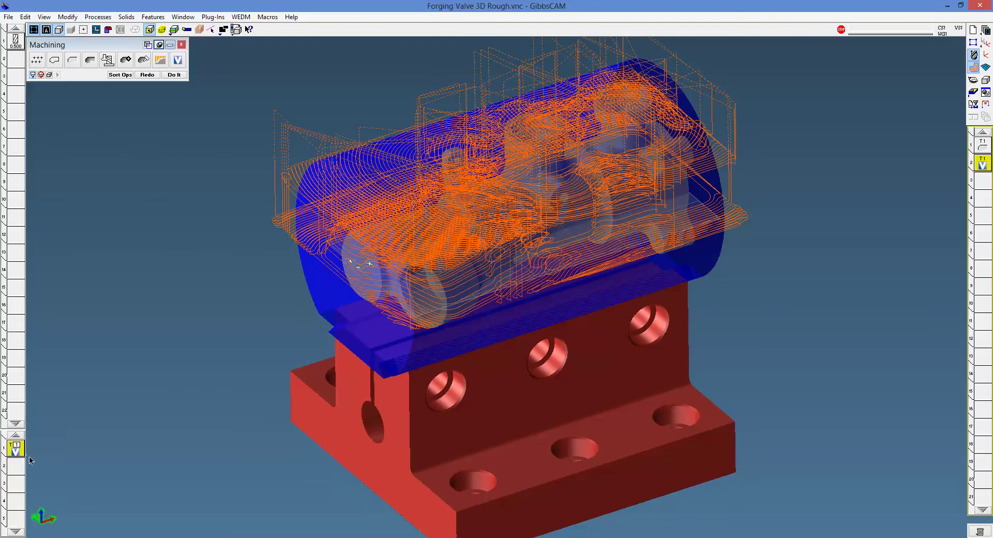
- Open Active Chip Thickness Control for the VoluMill process and read its help page on maximum chip thickness and cut width
double_click(19, 452)
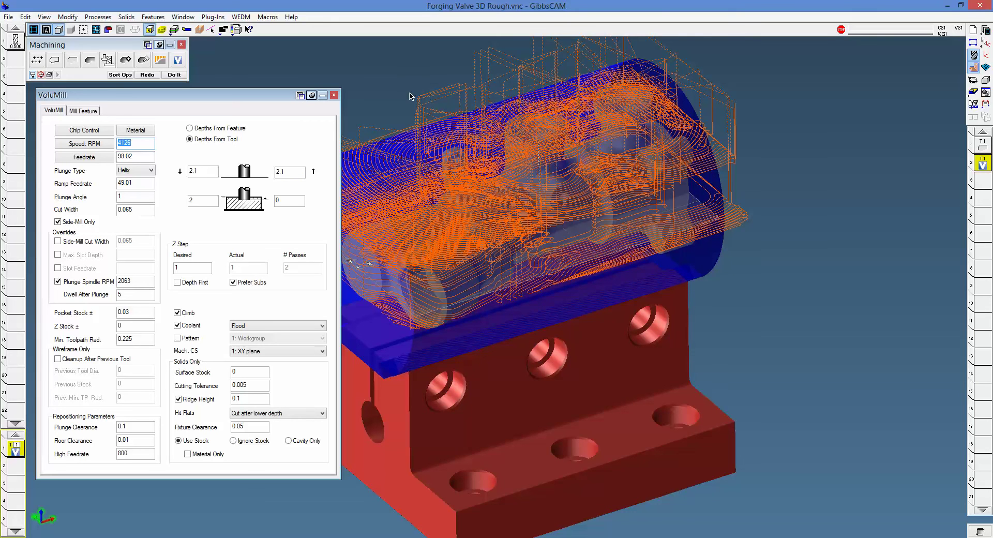
click(91, 131)
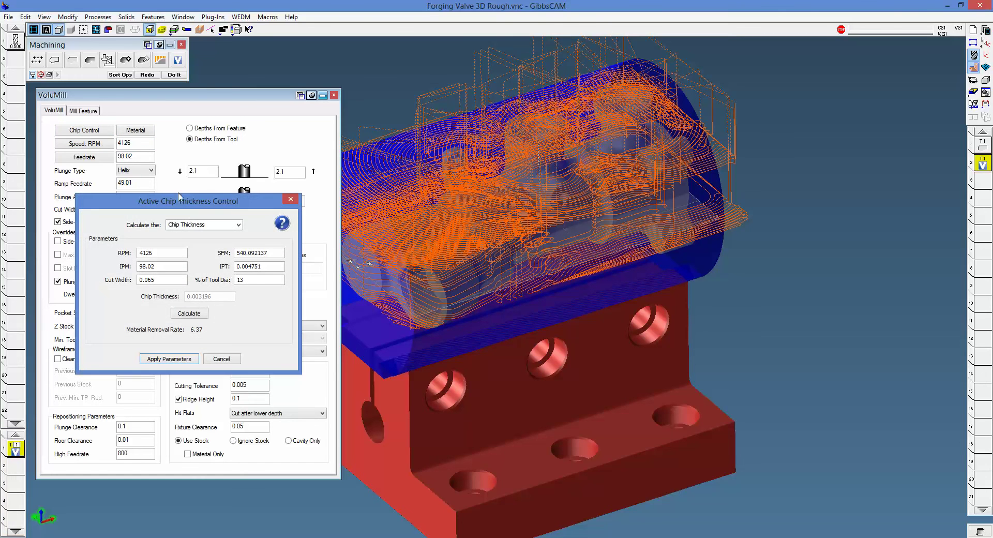
click(283, 224)
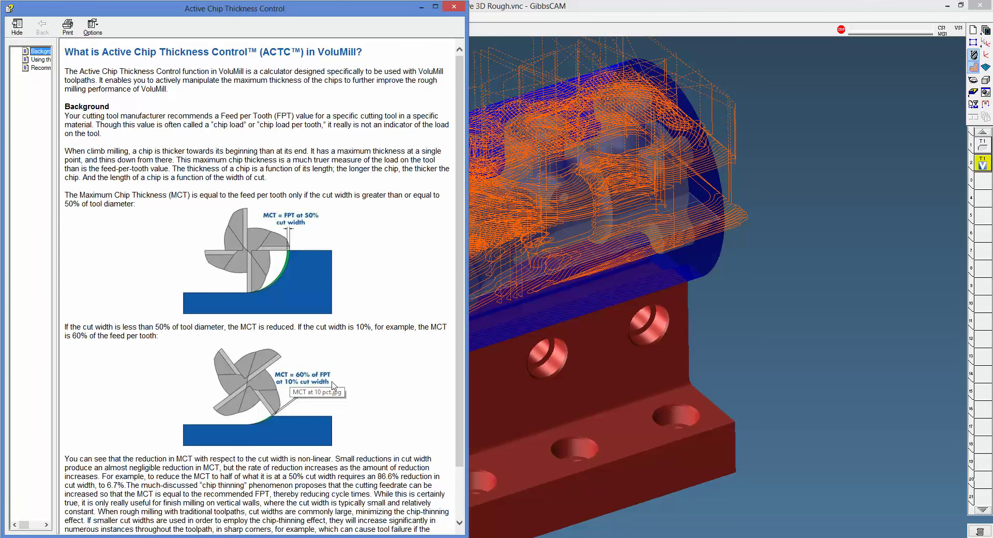
click(455, 6)
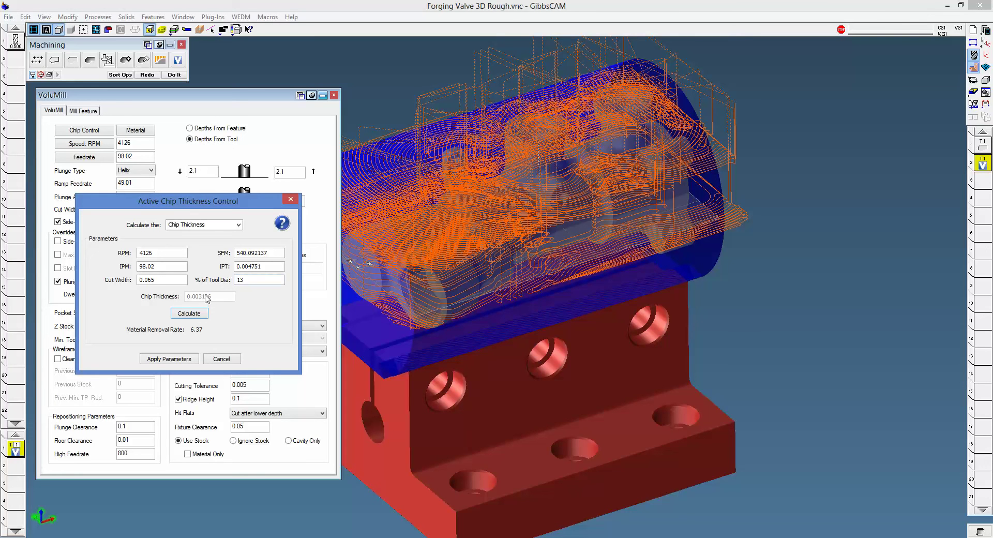
- Calculate the VoluMill feed for a 0.13 cut width, apply the parameters, and regenerate the forging valve toolpath
click(238, 225)
click(238, 225)
click(187, 240)
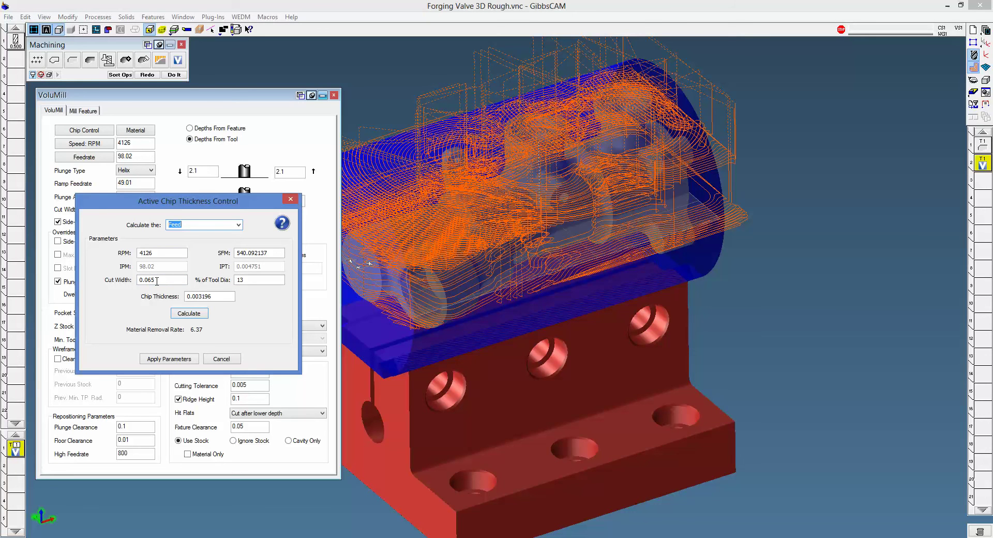
double_click(156, 280)
text(.13)
key(Tab)
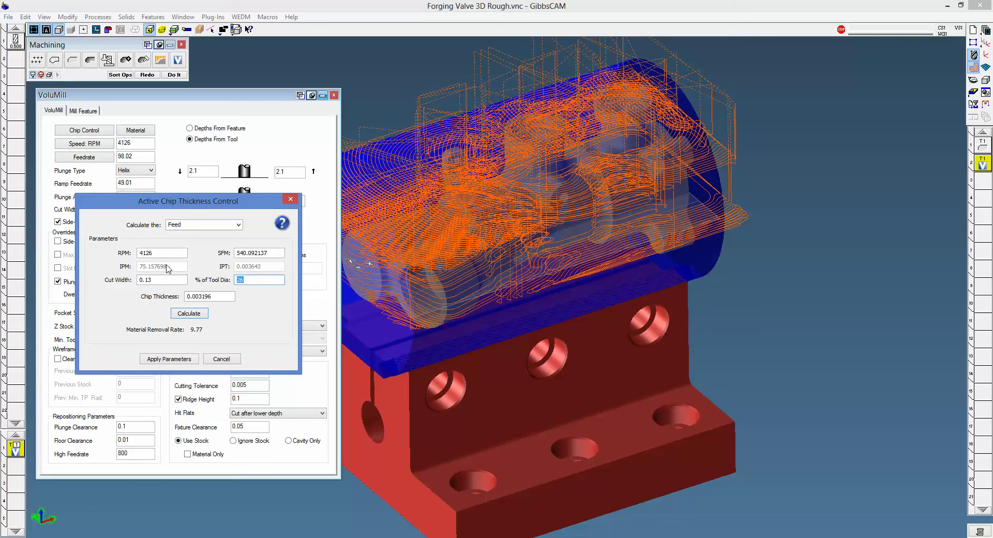
click(179, 361)
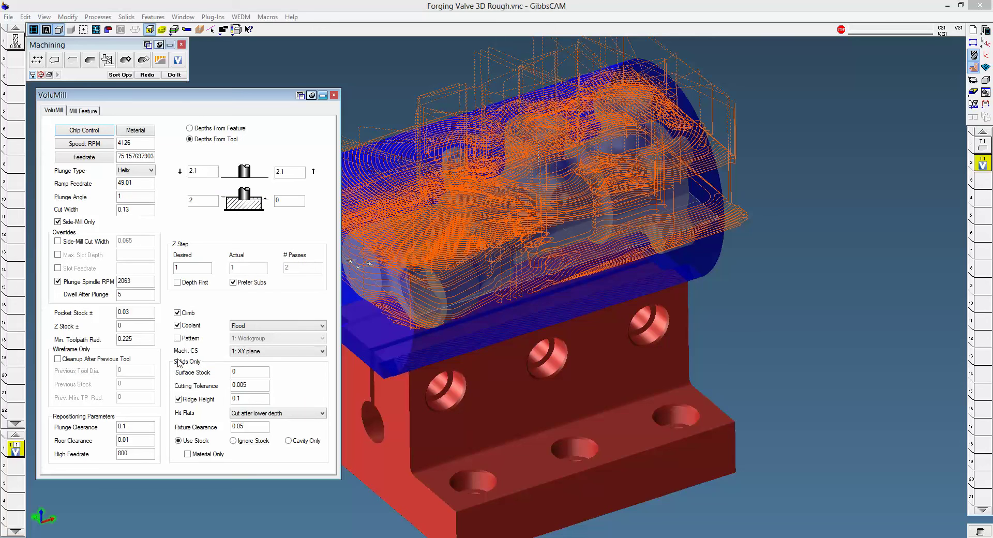
click(147, 75)
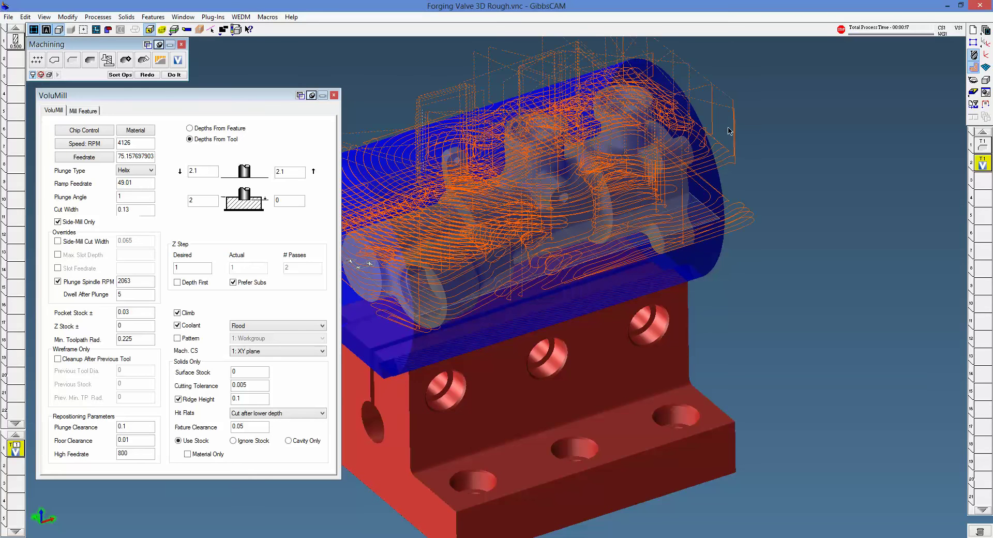
click(334, 96)
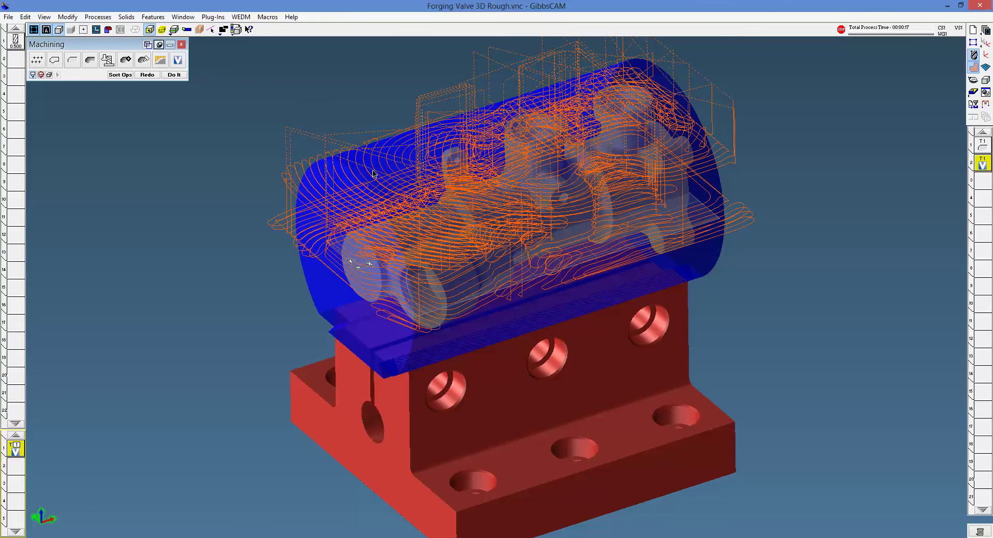
- Review the Operation Summary to compare the cut times of offset roughing and the regenerated VoluMill operation
click(183, 17)
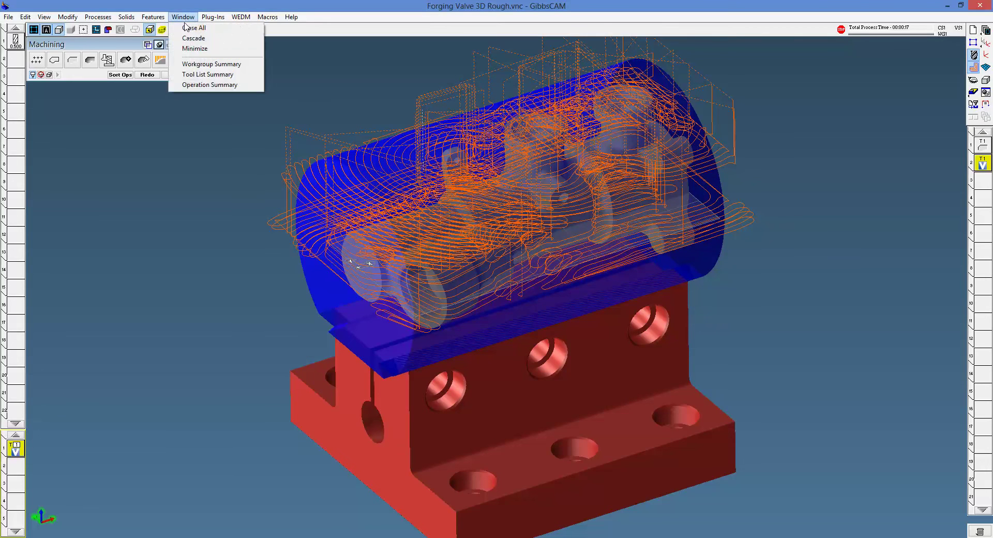
click(207, 86)
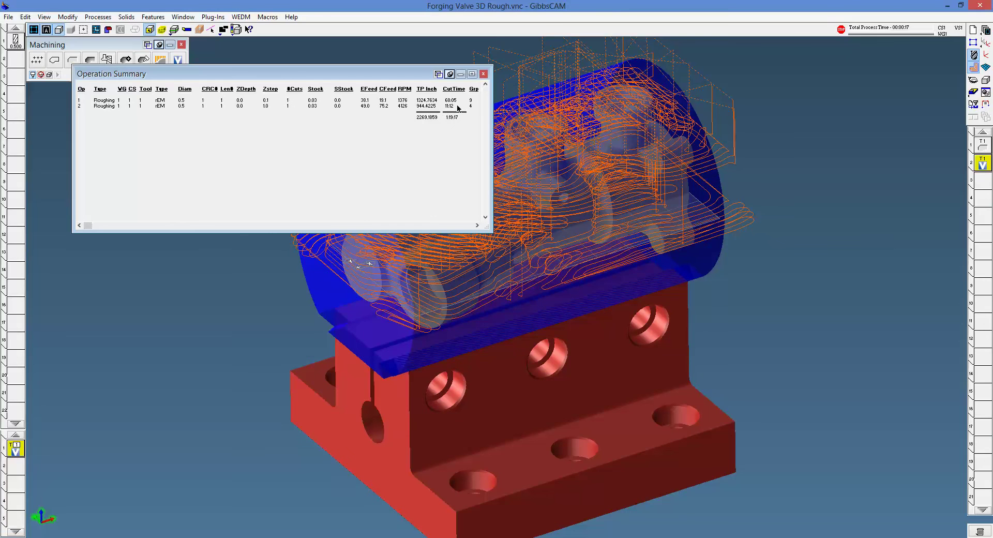
click(483, 74)
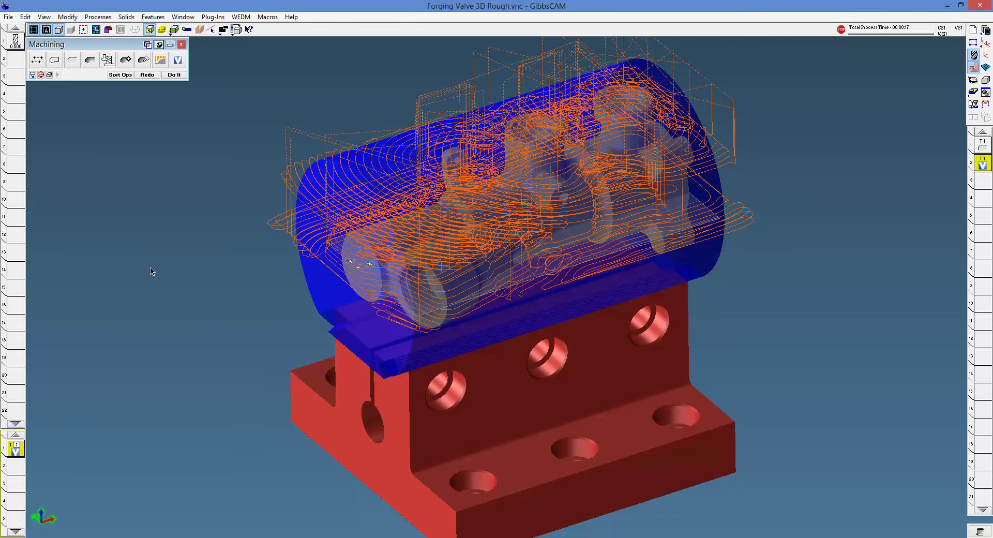
- Review the updated VoluMill process settings and their Active Chip Thickness Control parameters without changing them
double_click(15, 449)
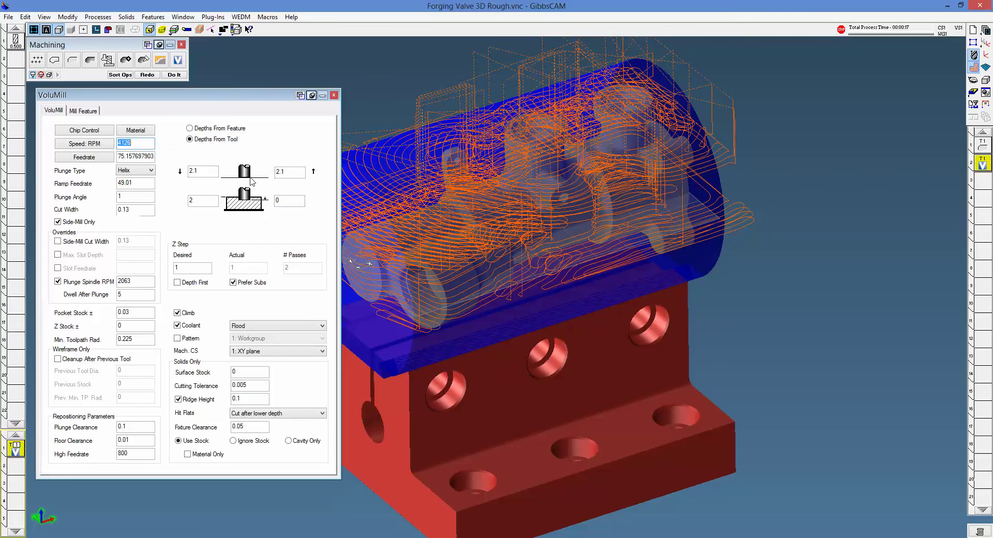
click(99, 130)
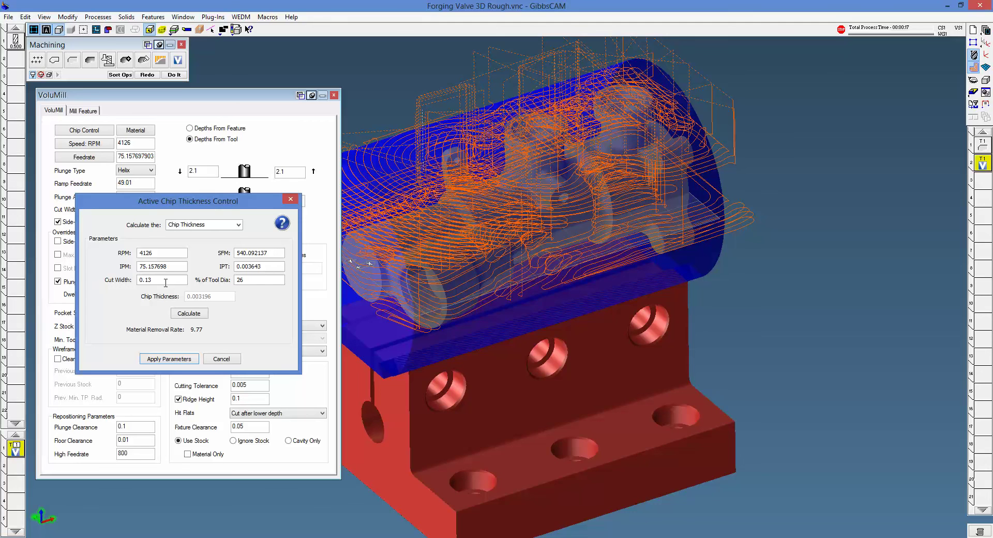
click(291, 199)
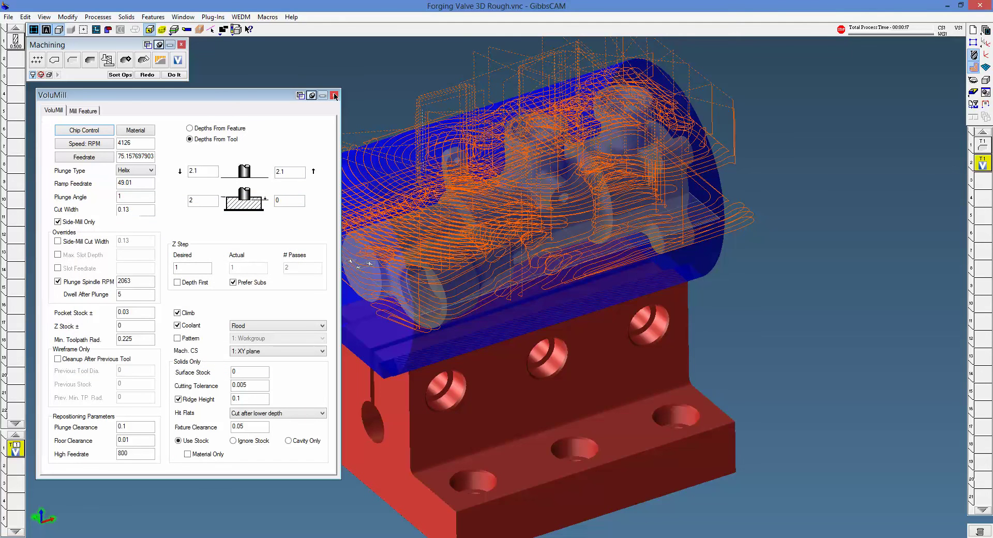
click(334, 95)
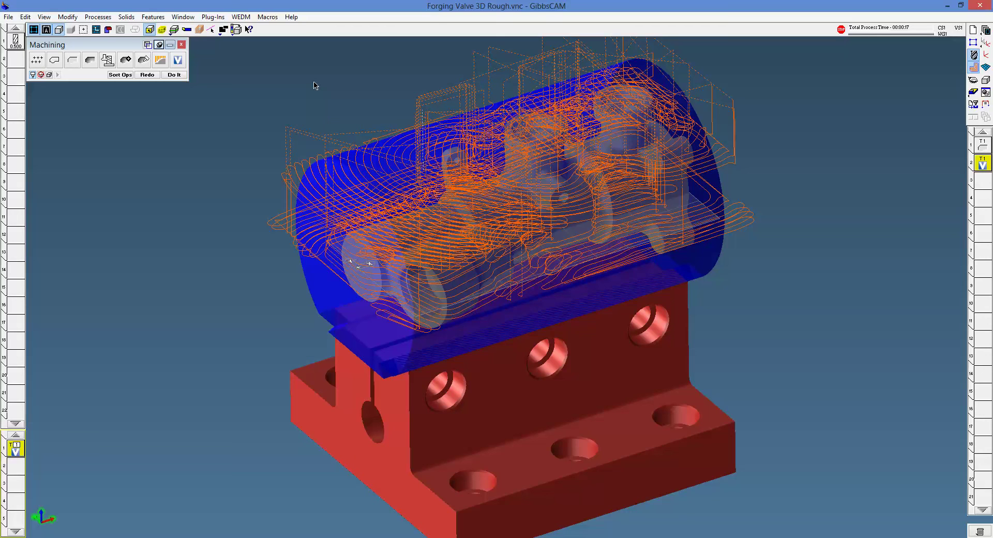
click(891, 537)
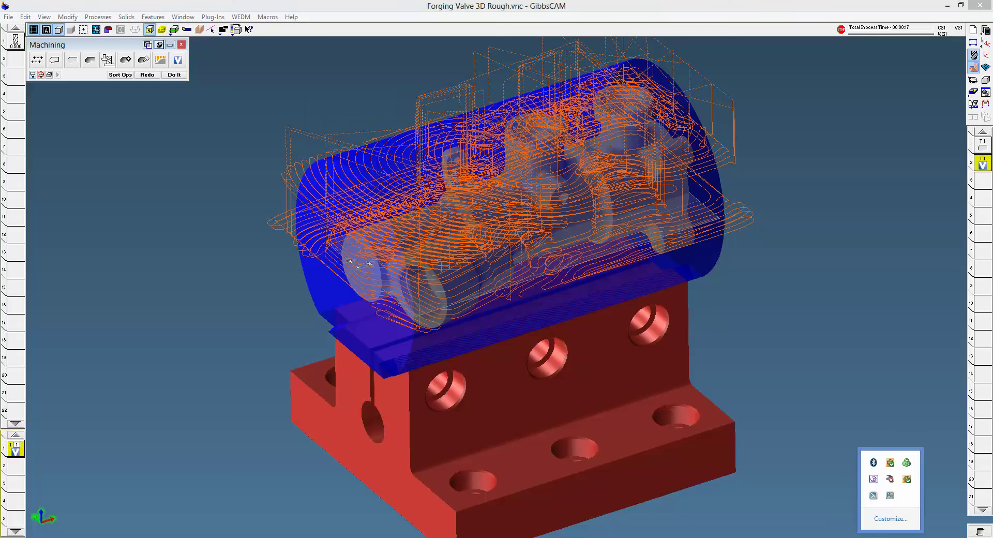